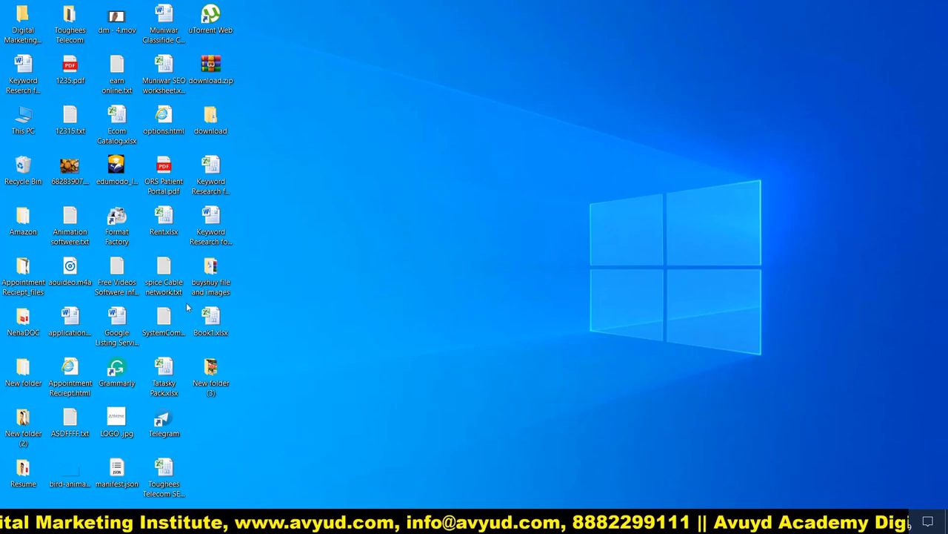
Switch to Chrome and load theindiajobs.com in the new tab
key(alt+Tab)
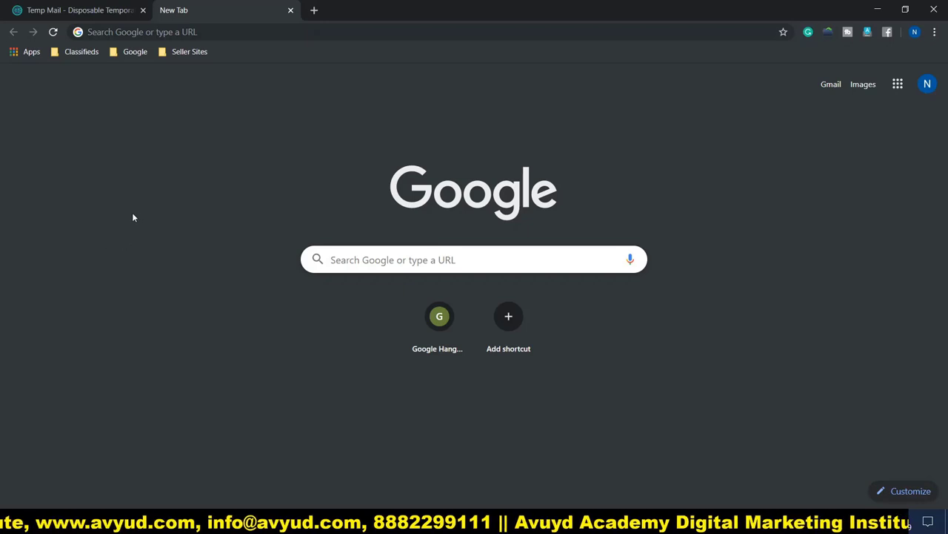
click(220, 33)
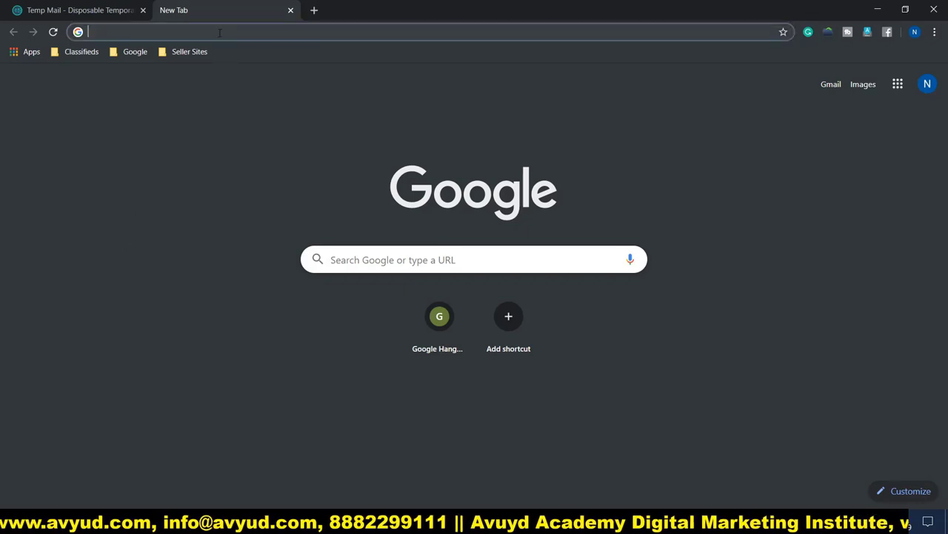
text(the india)
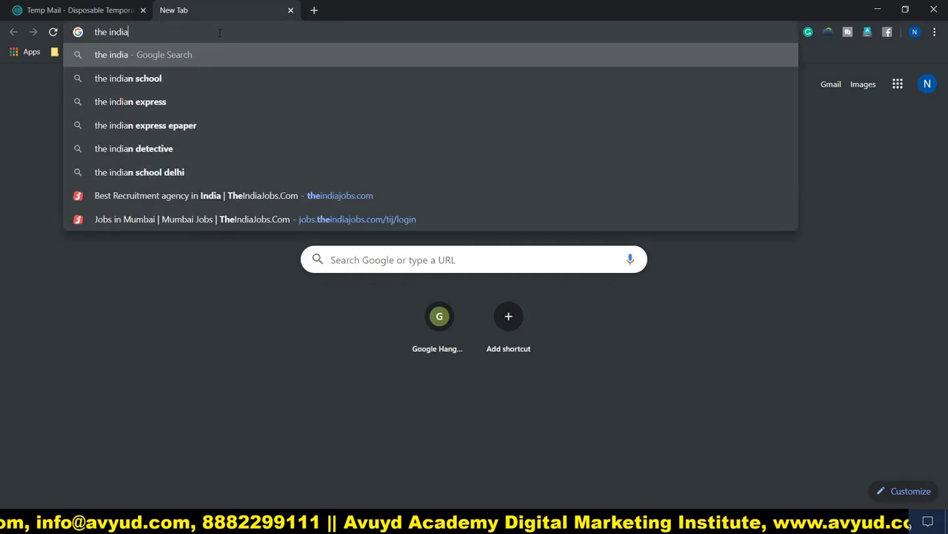
text(job.com)
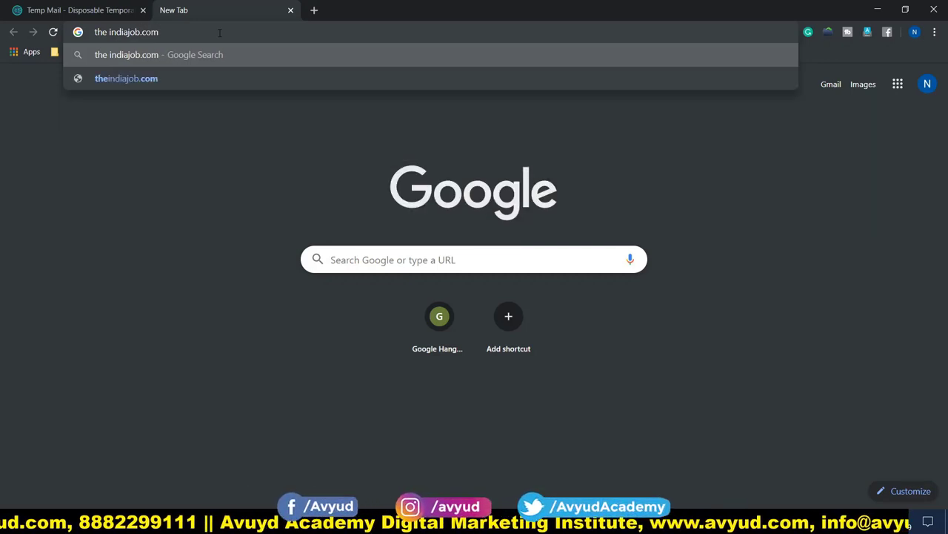
key(Return)
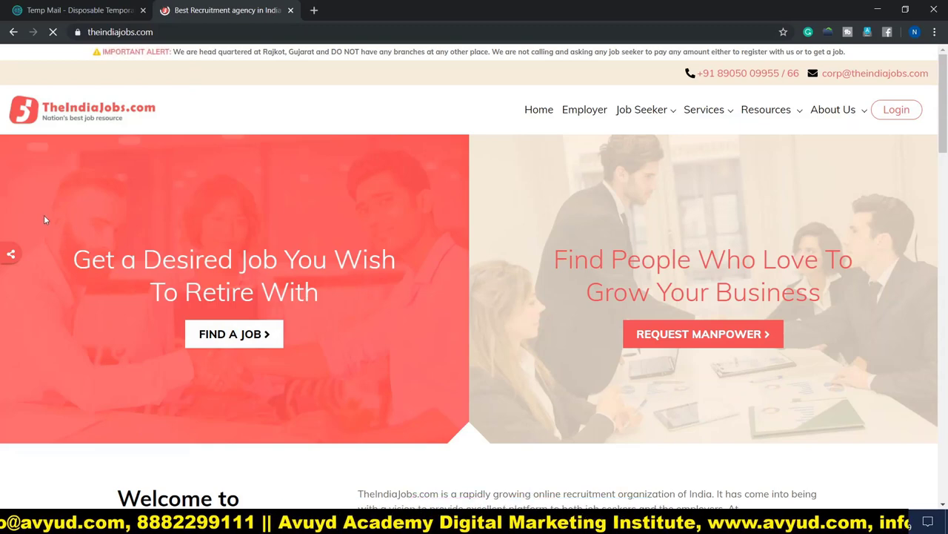
scroll(243, 250, down, 4)
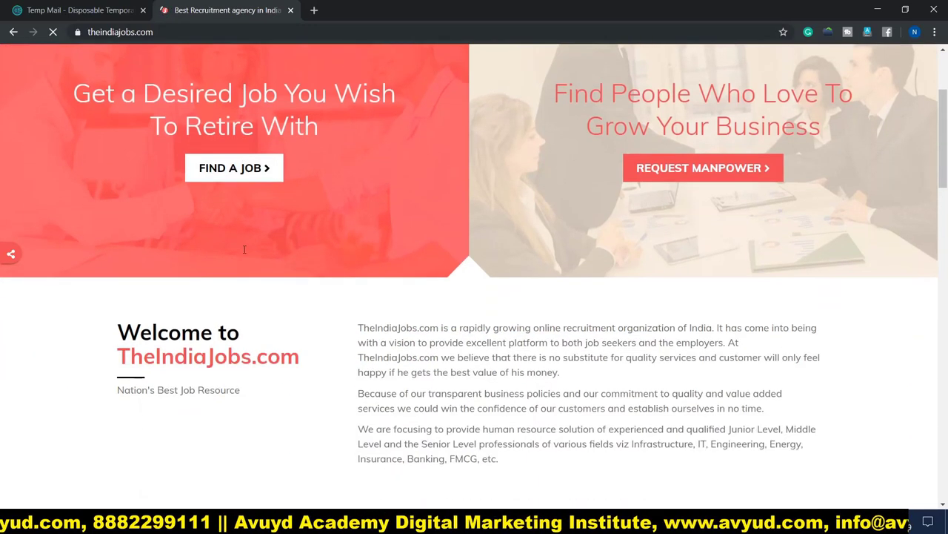
scroll(245, 253, down, 4)
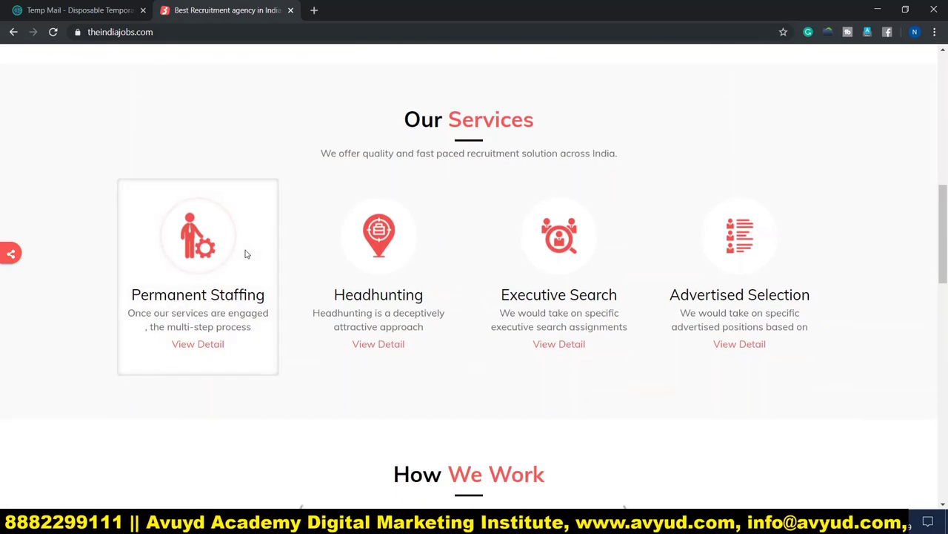
scroll(316, 345, down, 3)
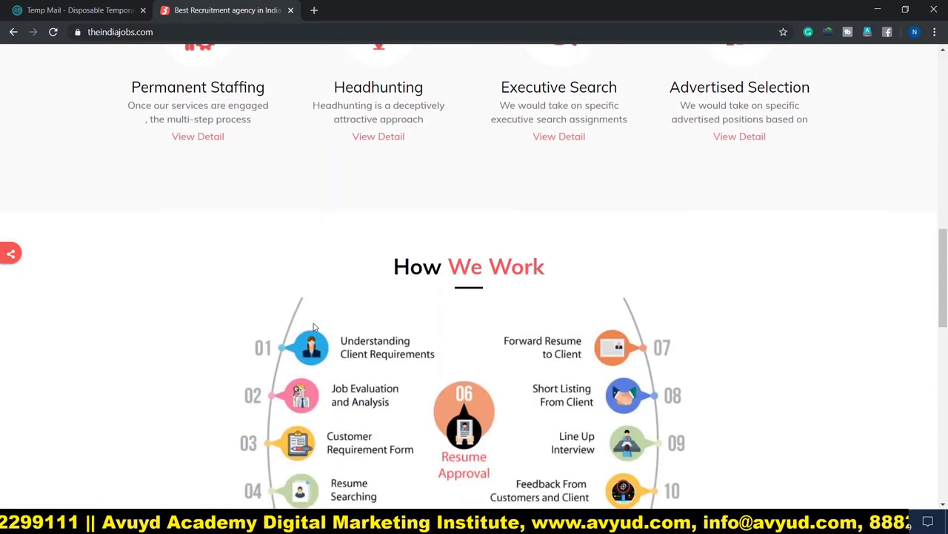
scroll(314, 327, down, 2)
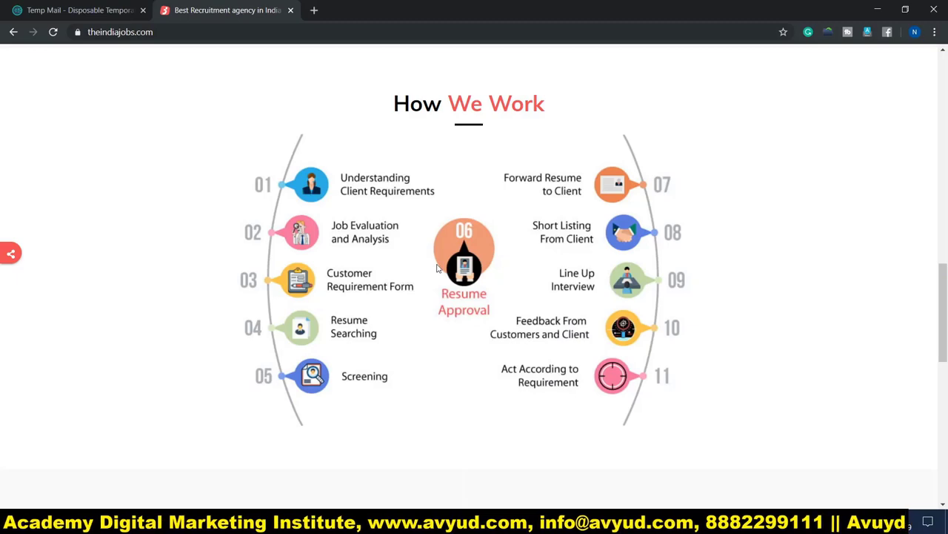
scroll(438, 268, down, 3)
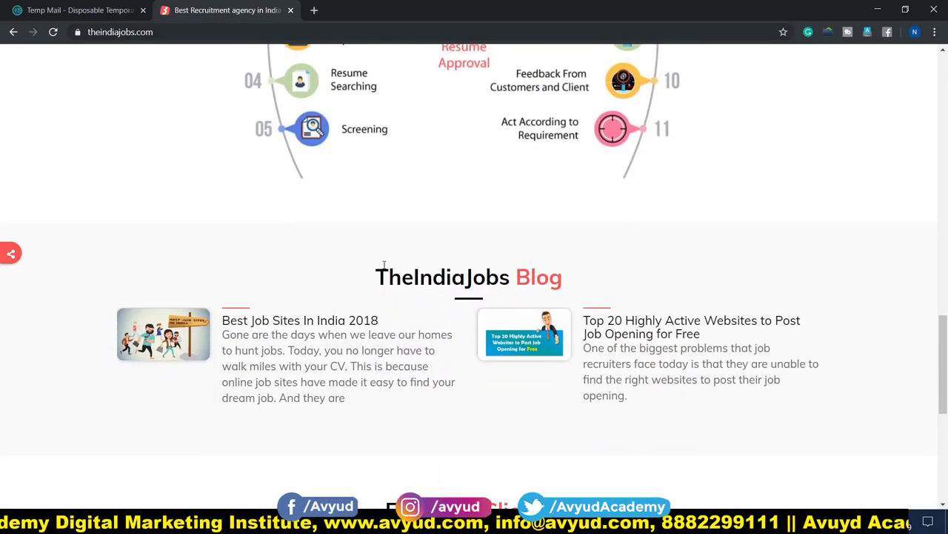
scroll(538, 273, down, 3)
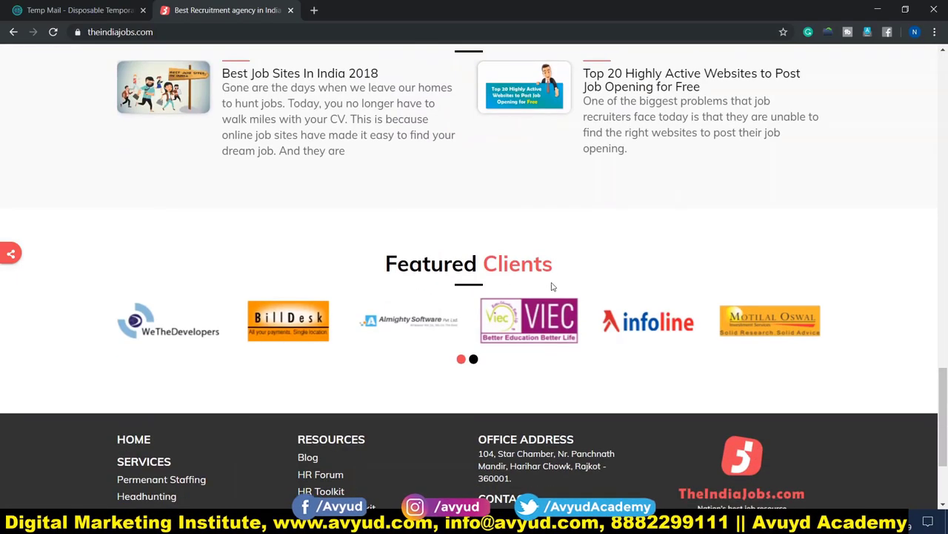
scroll(527, 324, down, 2)
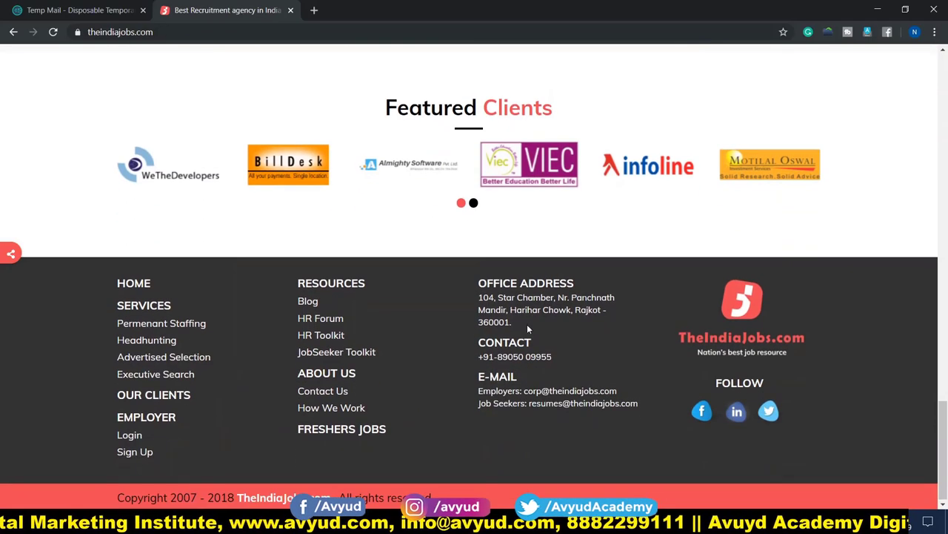
scroll(637, 334, up, 8)
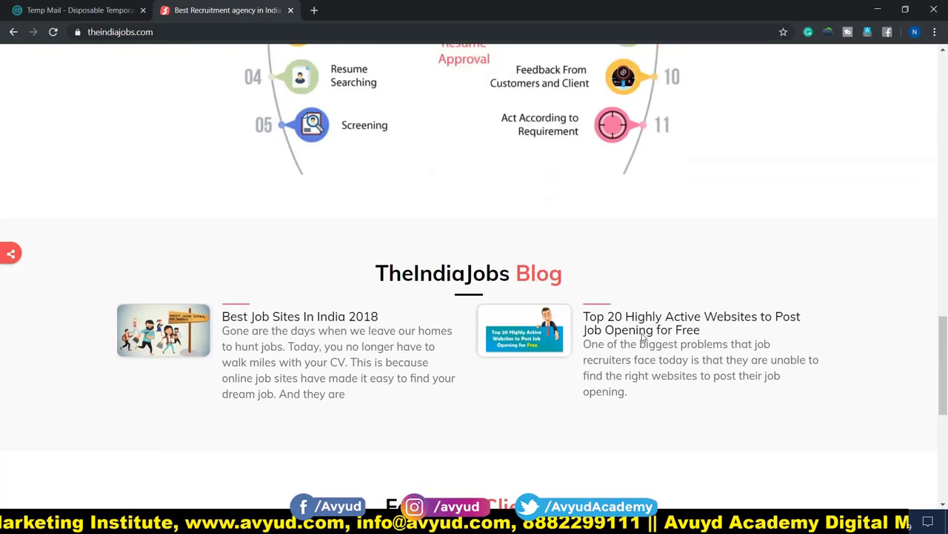
scroll(643, 337, up, 10)
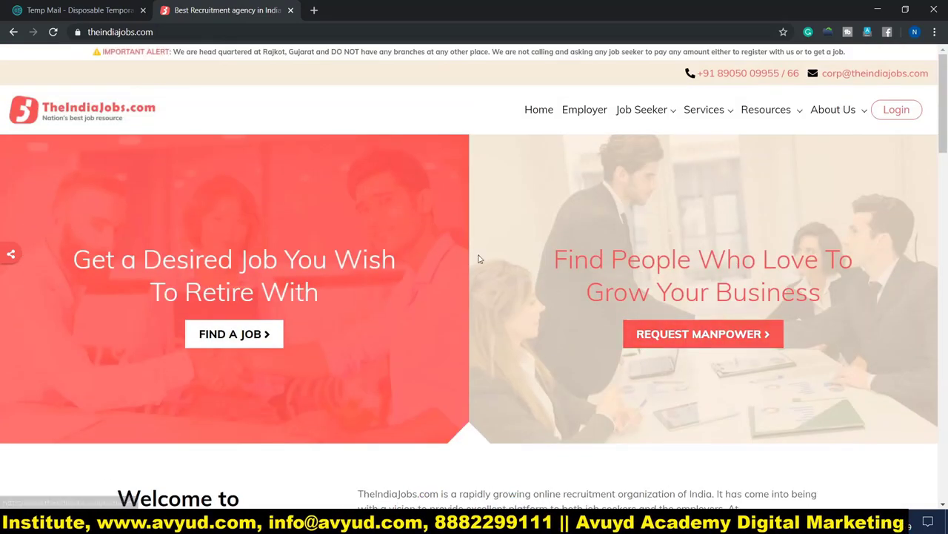
Go from the Login page to 'New to TheIndiaJobs? Create a Free Account'
click(895, 111)
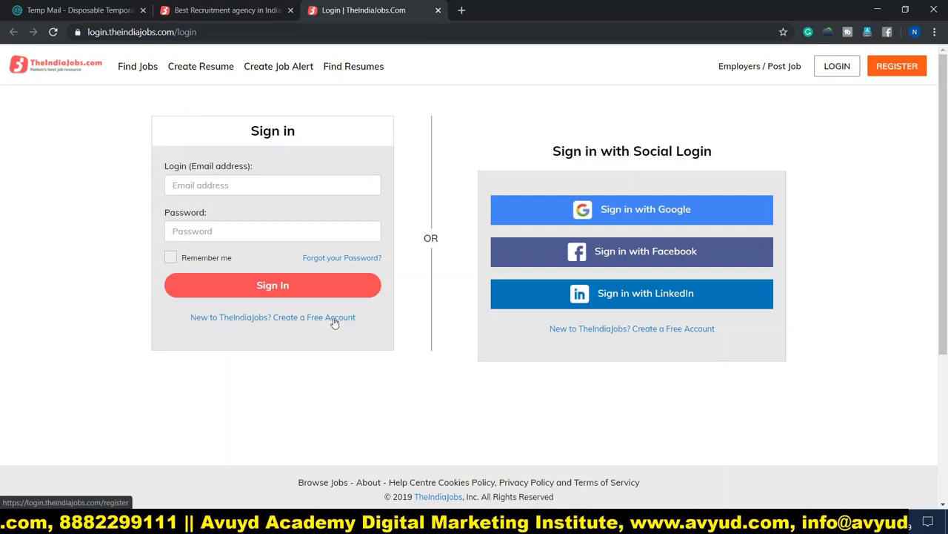
click(278, 323)
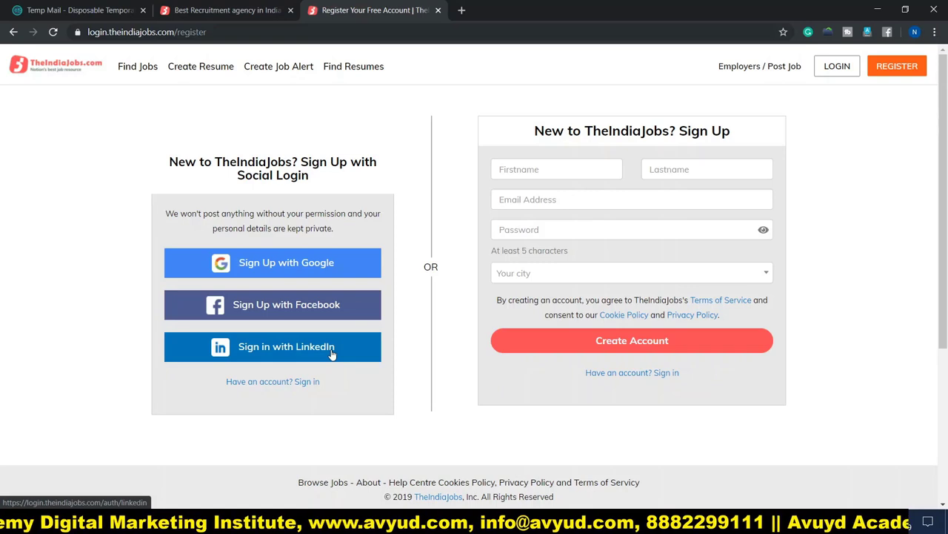
Enter the name, e-mail and account password, choose city New Delhi, NCT, and create the account
click(546, 167)
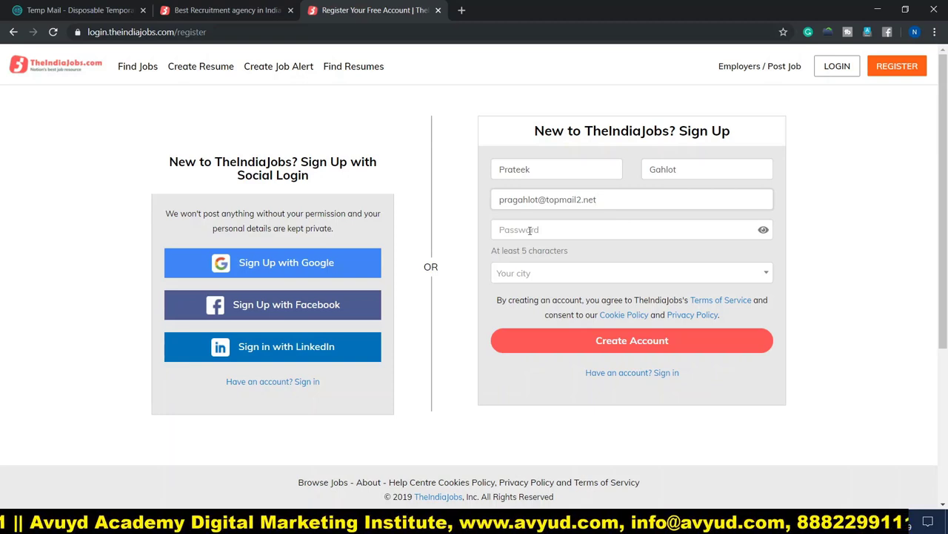
click(530, 230)
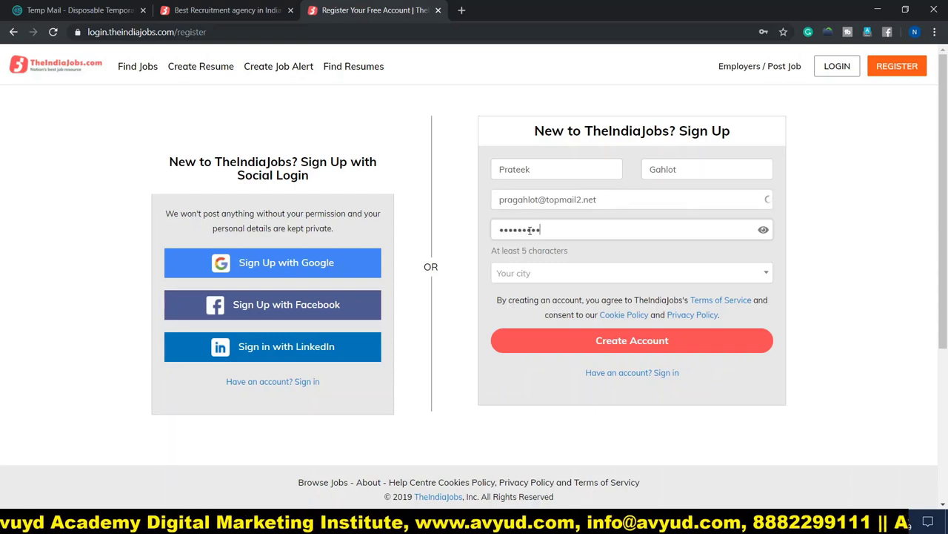
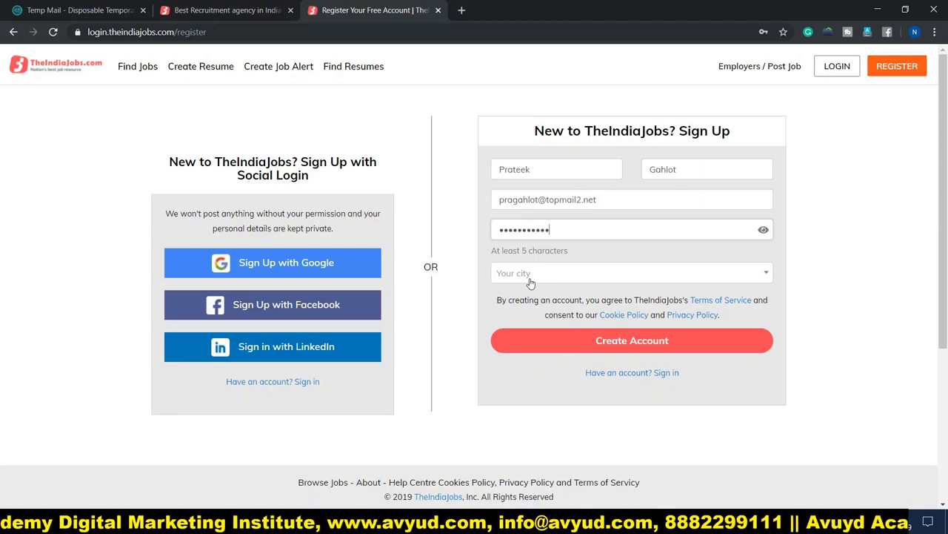
click(530, 274)
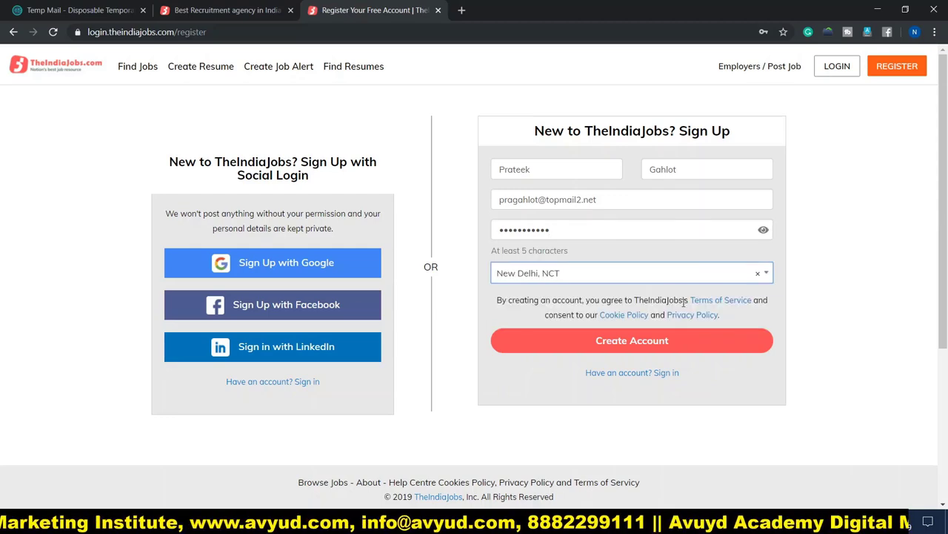
click(619, 347)
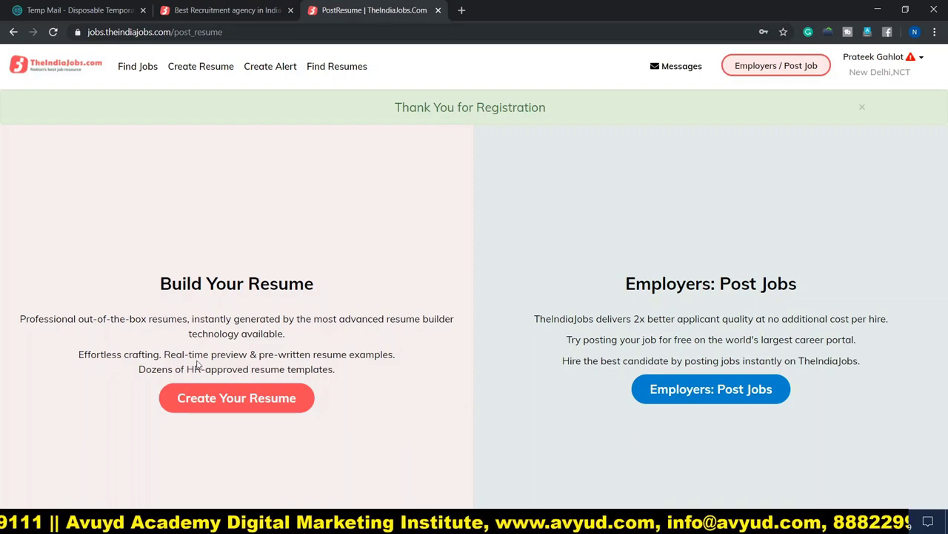
Start Create Your Resume, then choose My Resume from the account dropdown
click(236, 401)
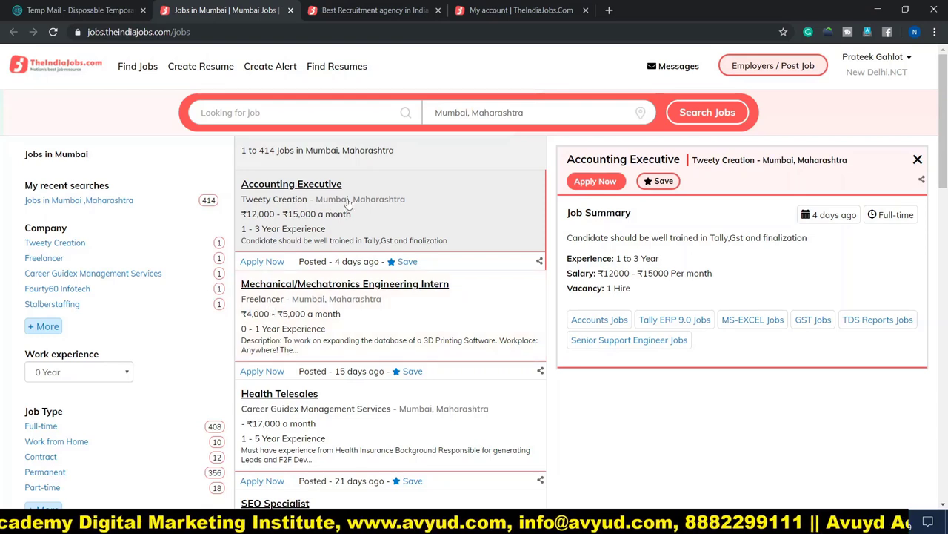
click(864, 54)
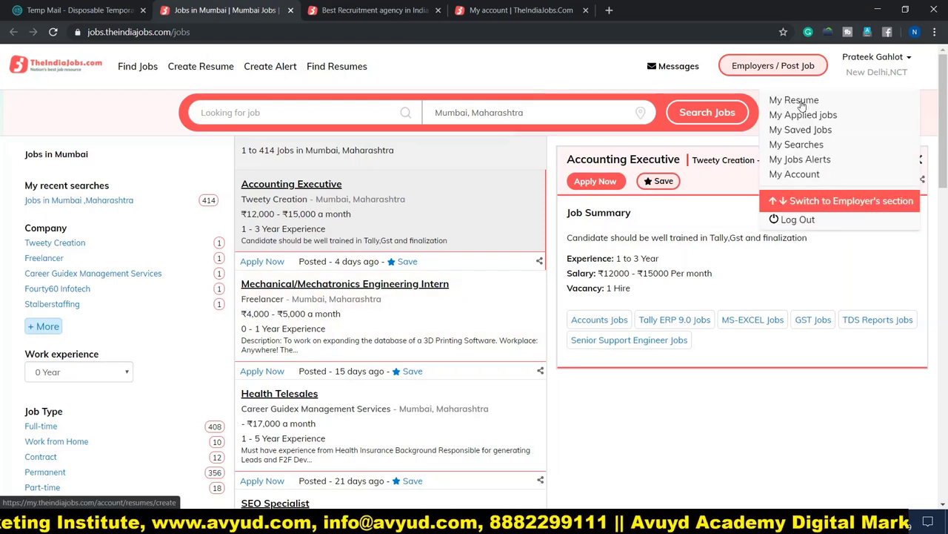
click(802, 106)
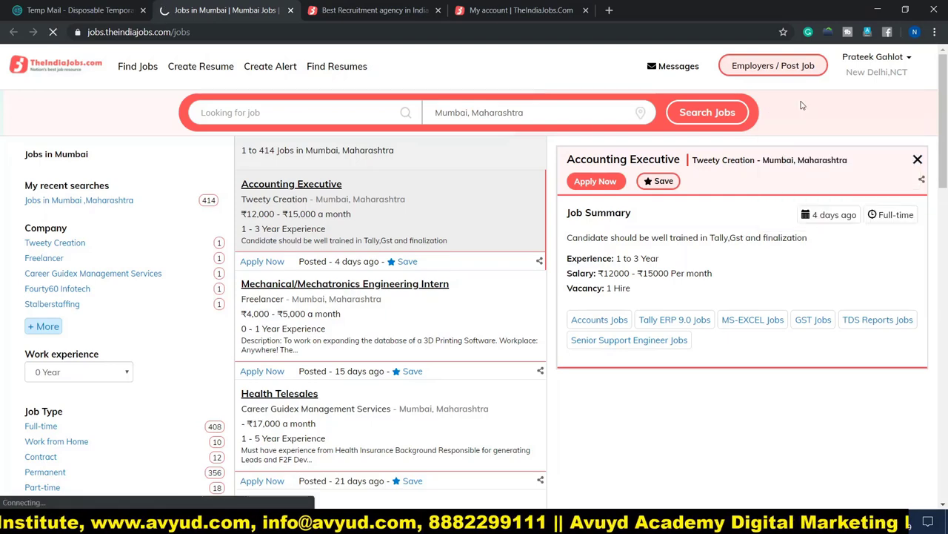
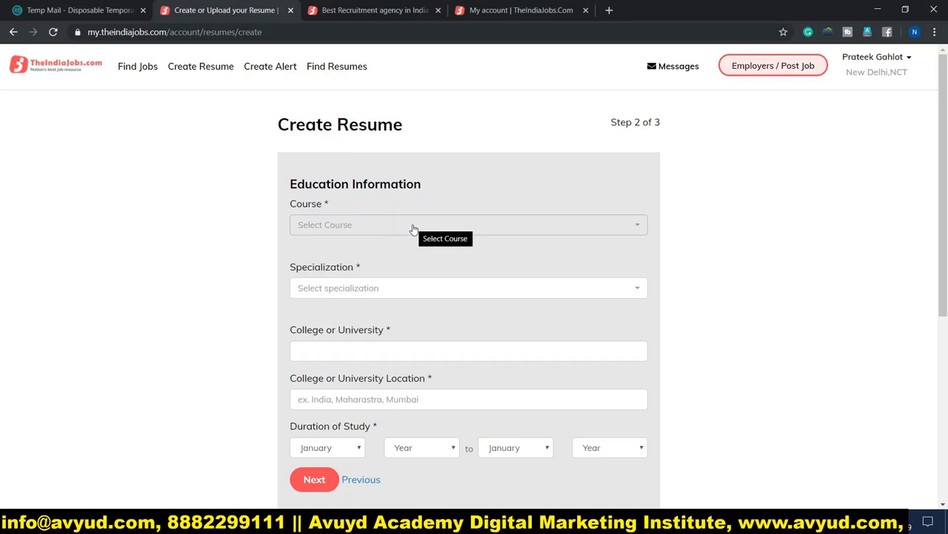
Set the course to Bachelor of Business Administration (BBA / B.B.A.) and the specialization to Sales and Marketing
click(414, 227)
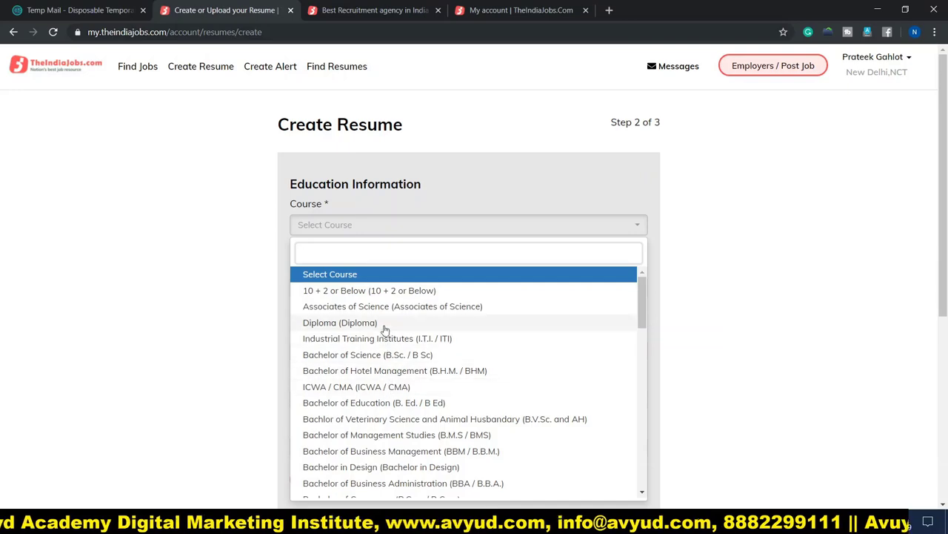
scroll(384, 330, down, 3)
scroll(384, 329, down, 6)
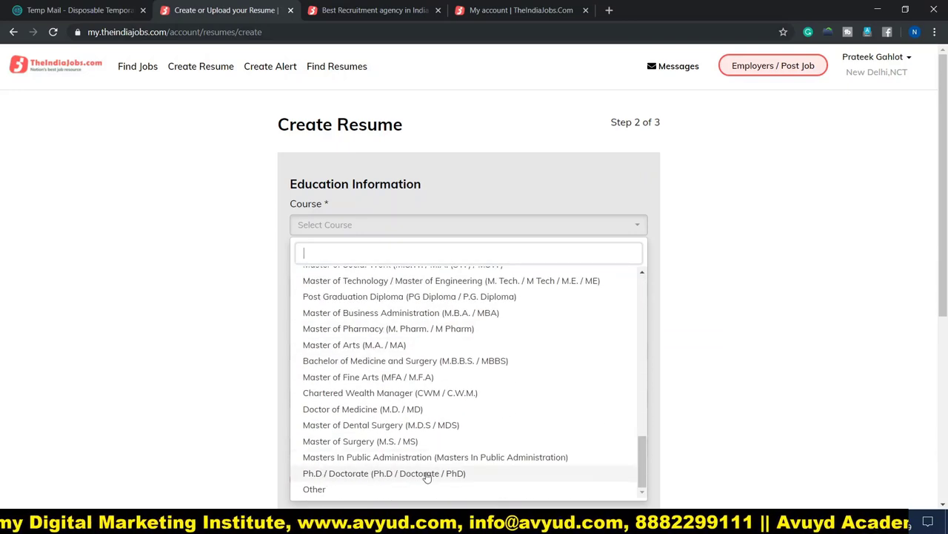
scroll(418, 452, up, 10)
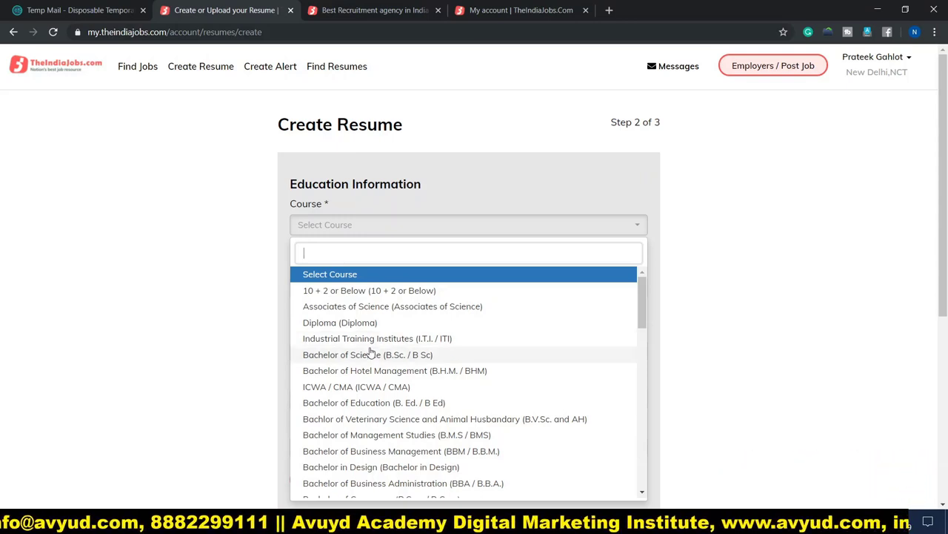
click(460, 483)
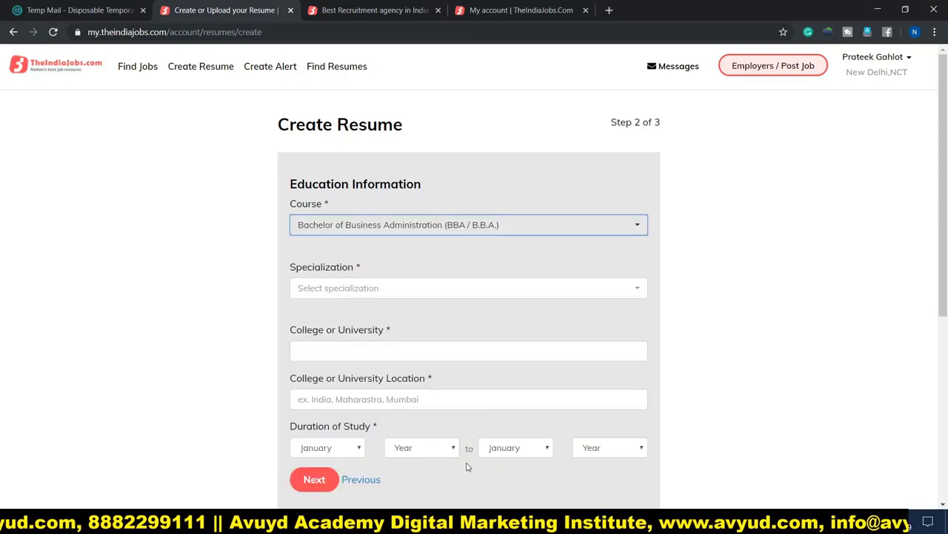
click(342, 292)
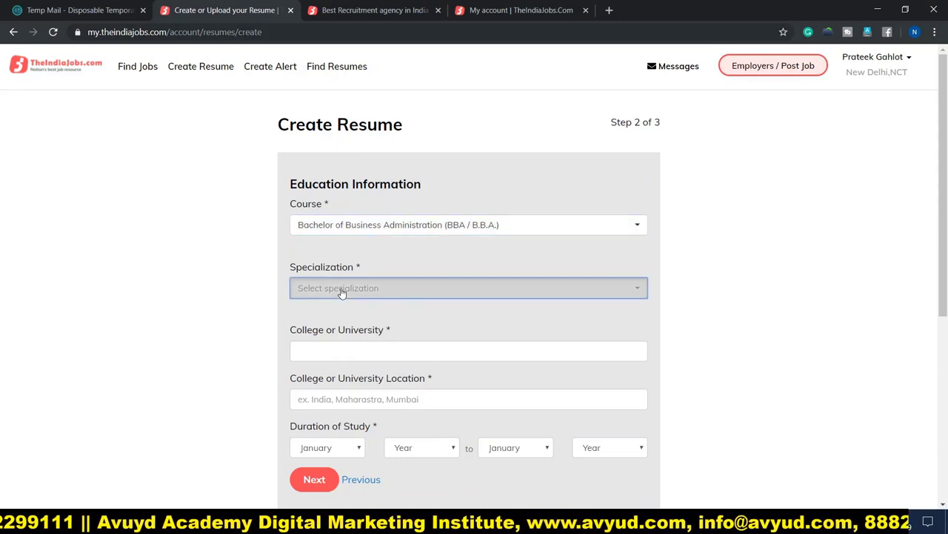
click(343, 251)
scroll(207, 296, down, 2)
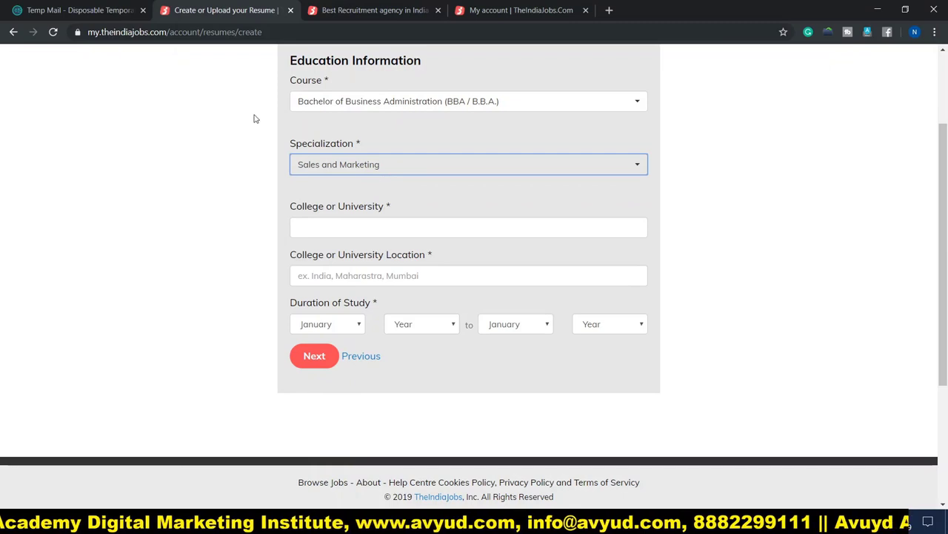
Enter Delhi University, Hansraj College as the college or university
scroll(255, 116, down, 1)
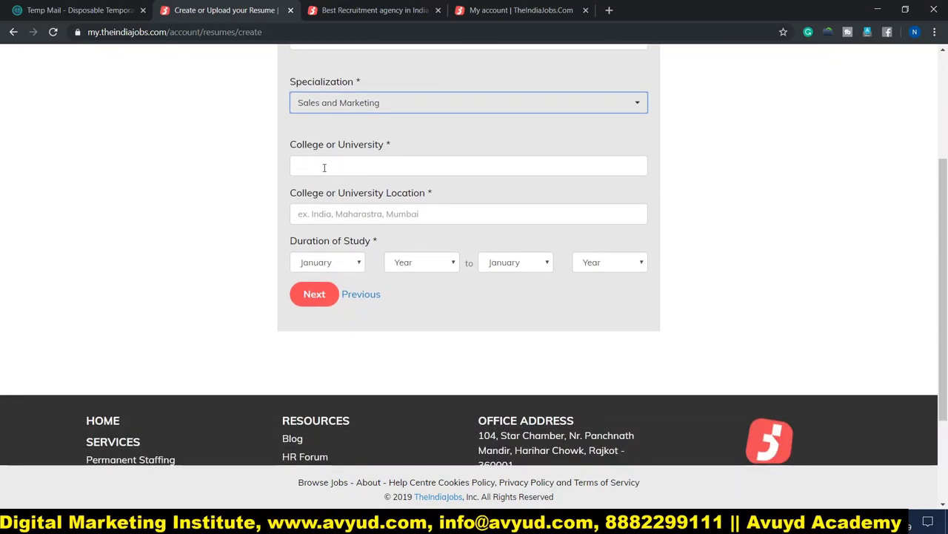
click(325, 168)
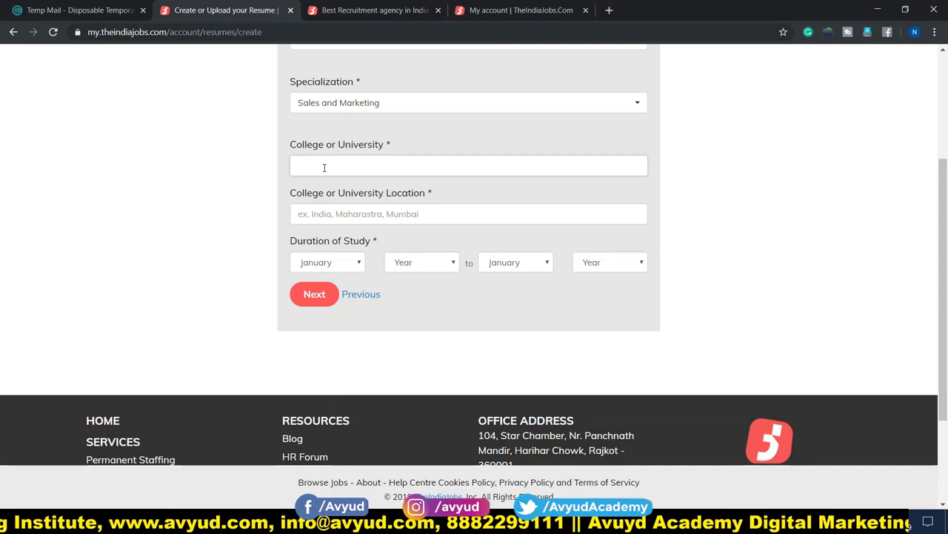
text(D)
key(Down)
key(Return)
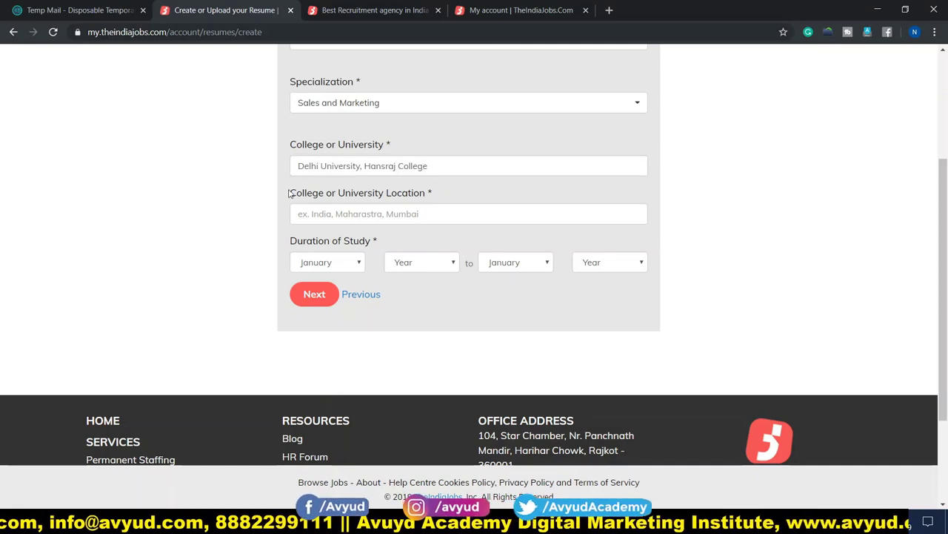
Set the location to New Delhi, NCT, set the study period, and continue to Work Experience
click(324, 220)
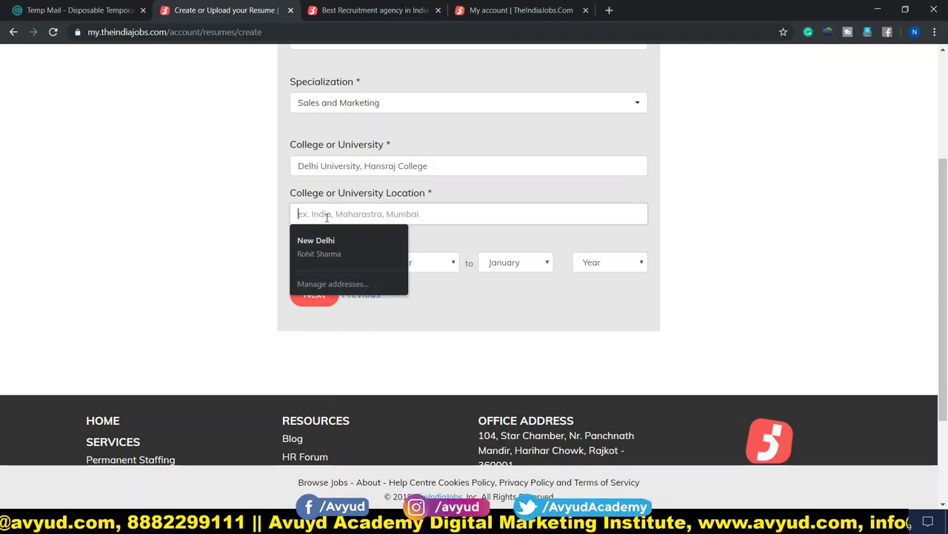
text(New)
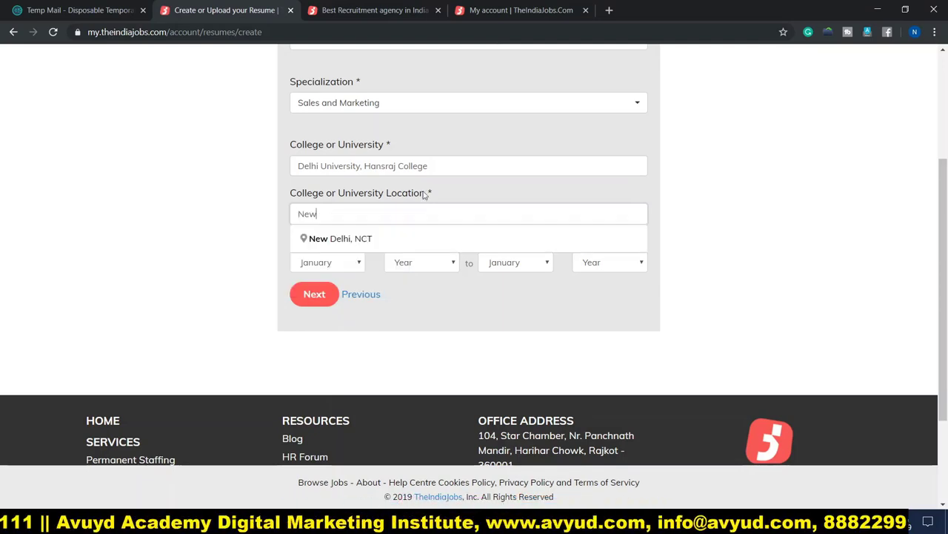
click(360, 239)
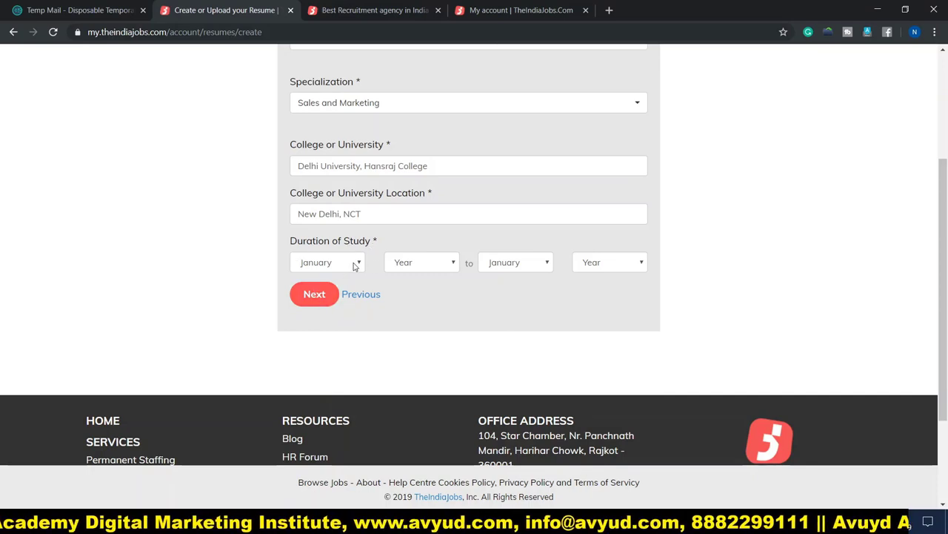
click(355, 265)
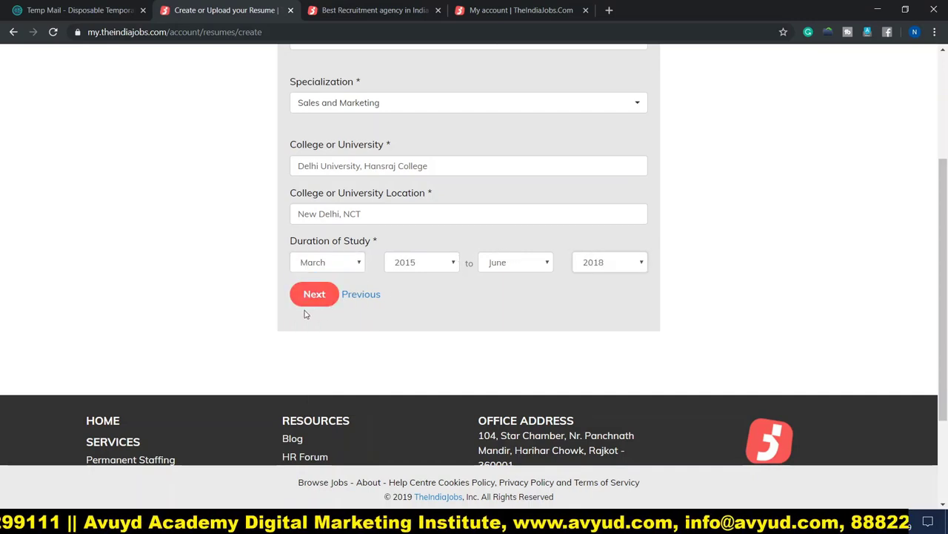
click(307, 298)
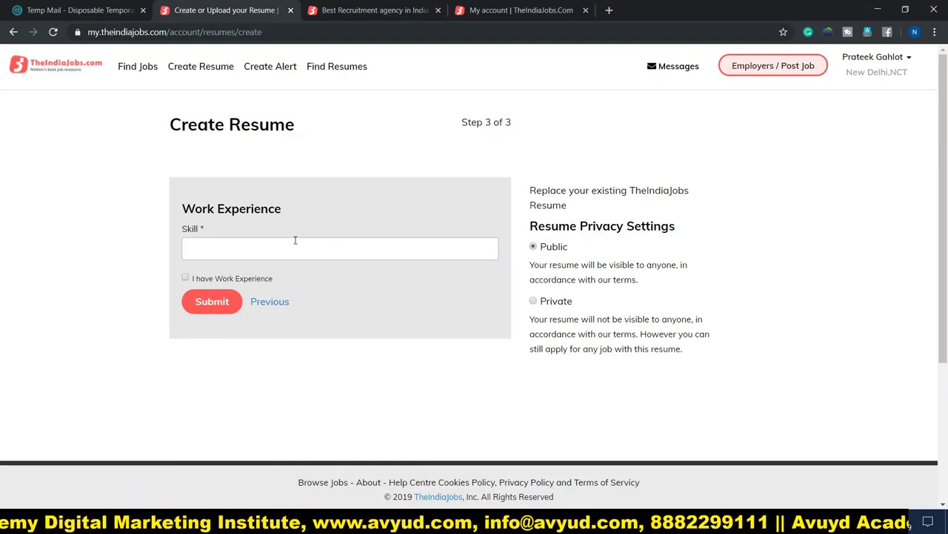
Add Digital Marketing from the skill suggestions and submit the resume
click(222, 249)
text(Digital Mar)
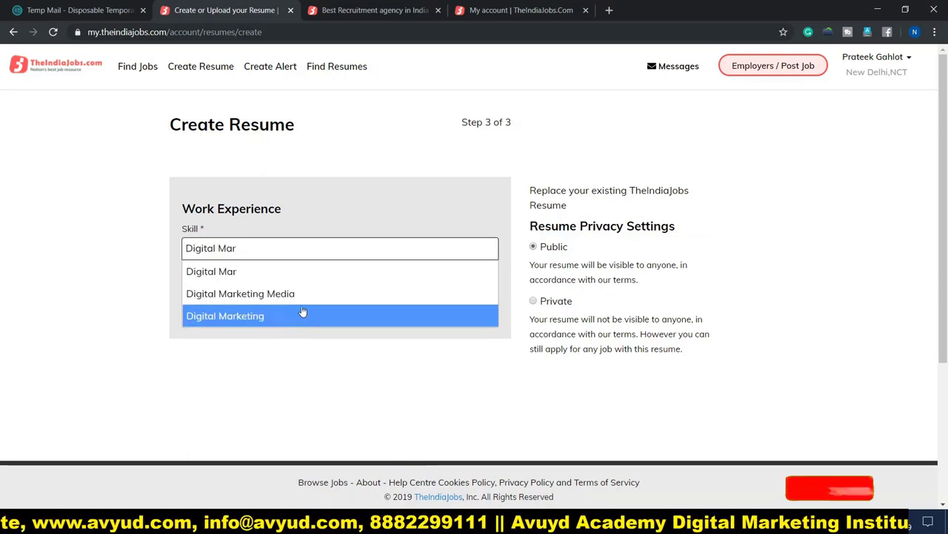
click(237, 319)
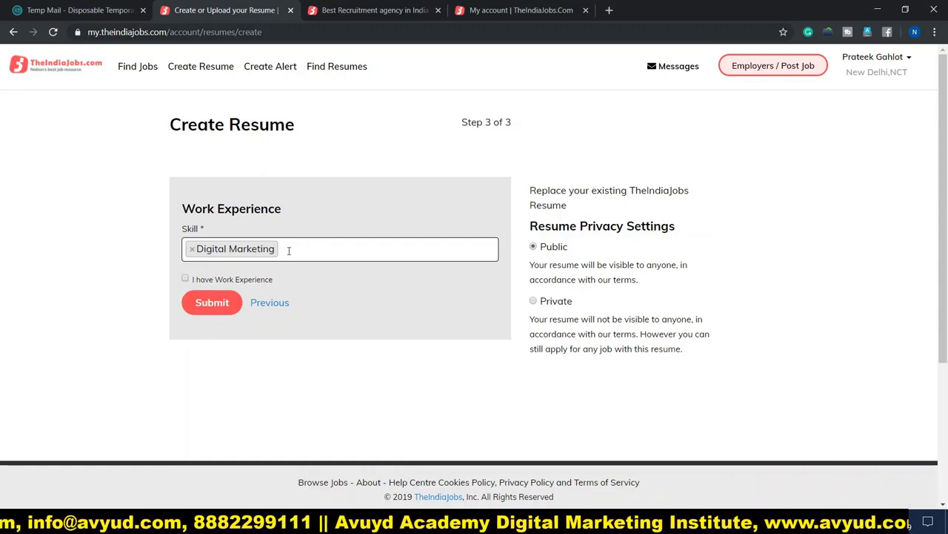
click(204, 311)
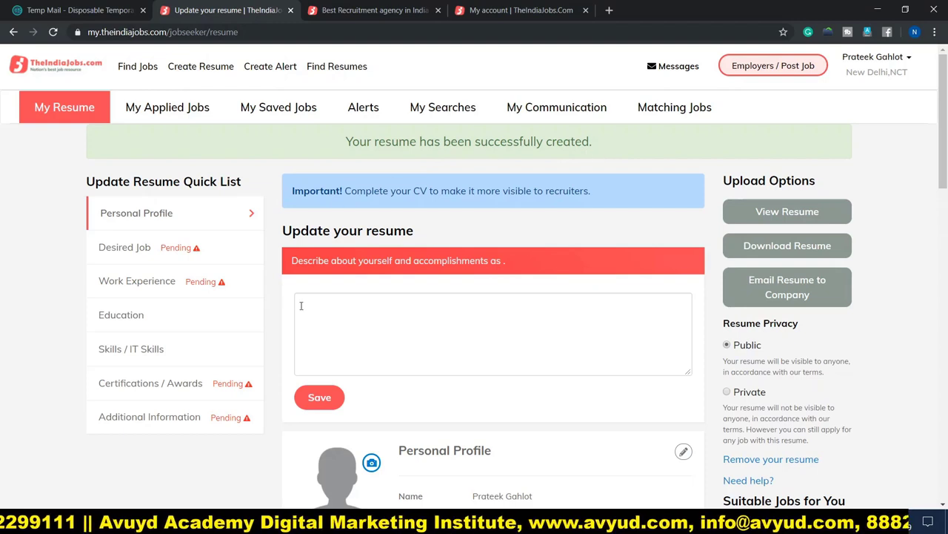
Upload a cropped profile photo to the resume
click(340, 321)
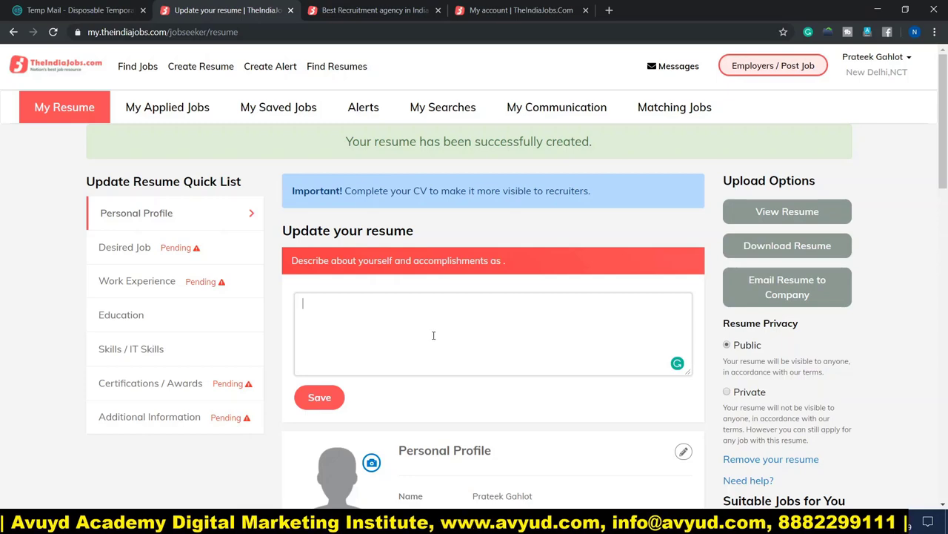
scroll(434, 335, down, 2)
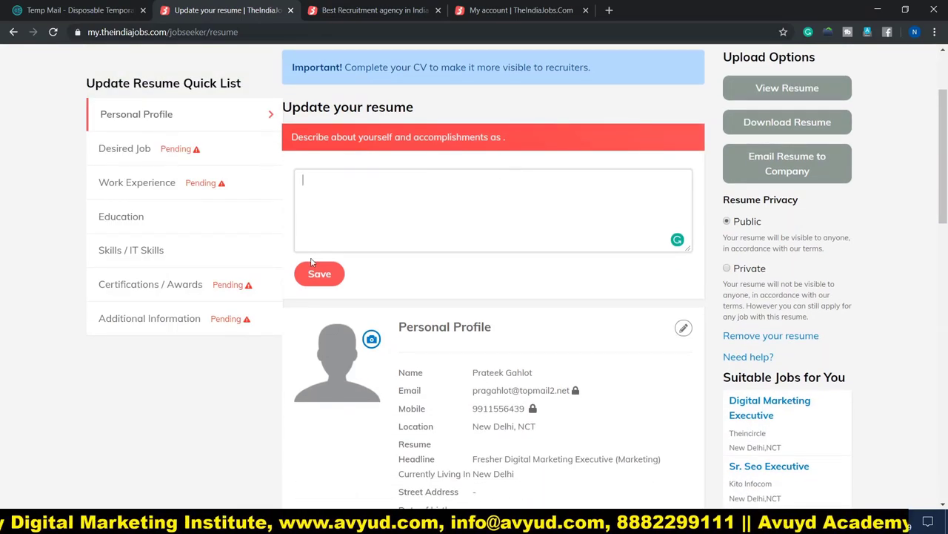
scroll(387, 240, down, 2)
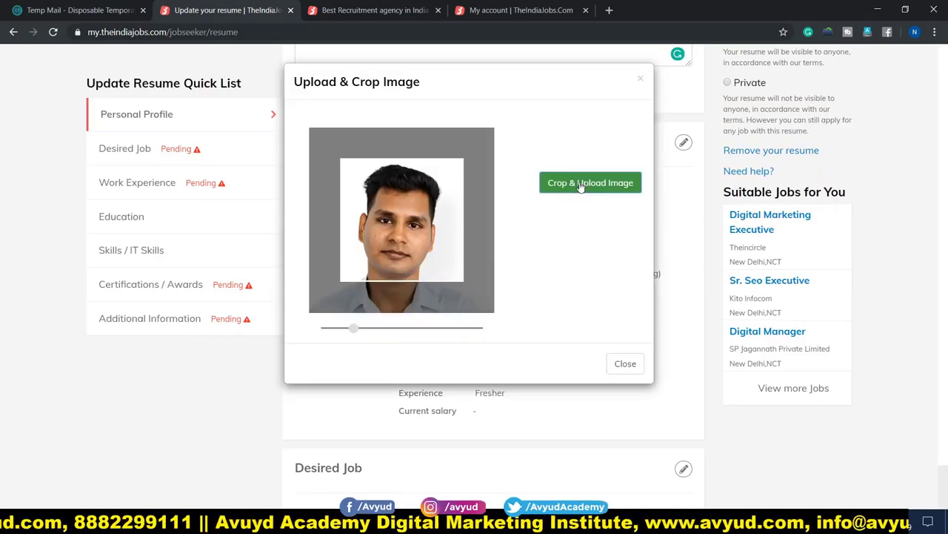
click(581, 185)
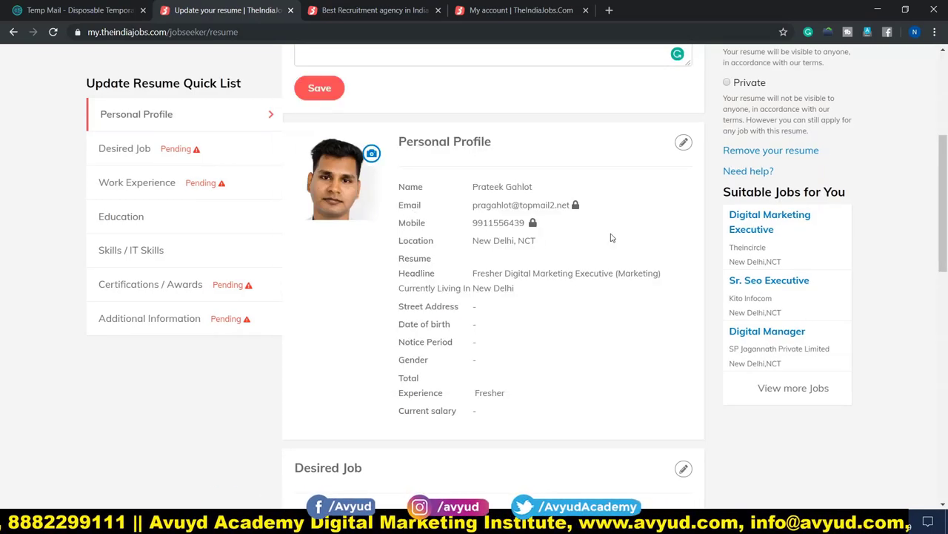
Scroll down to Skills / IT Skills and open the form for adding another key skill
scroll(603, 264, down, 3)
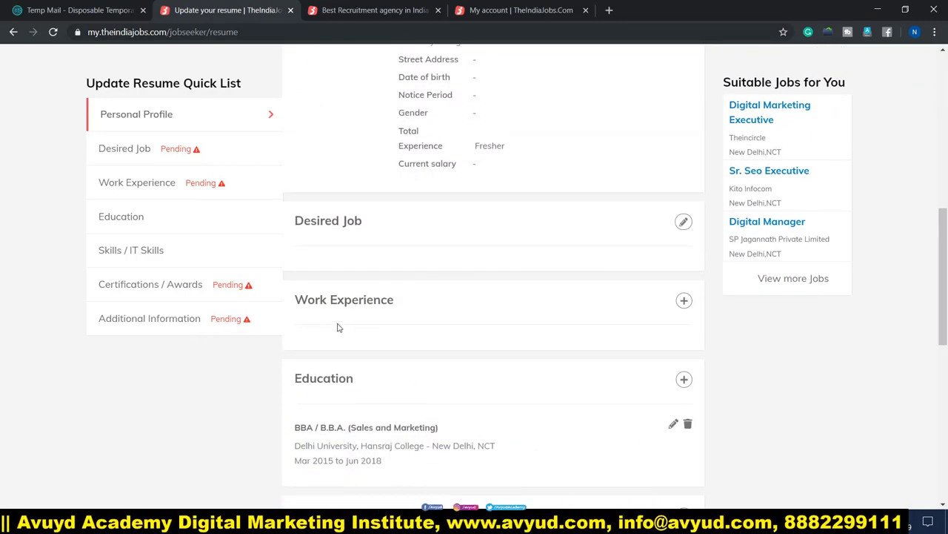
scroll(341, 324, down, 1)
scroll(341, 324, down, 1)
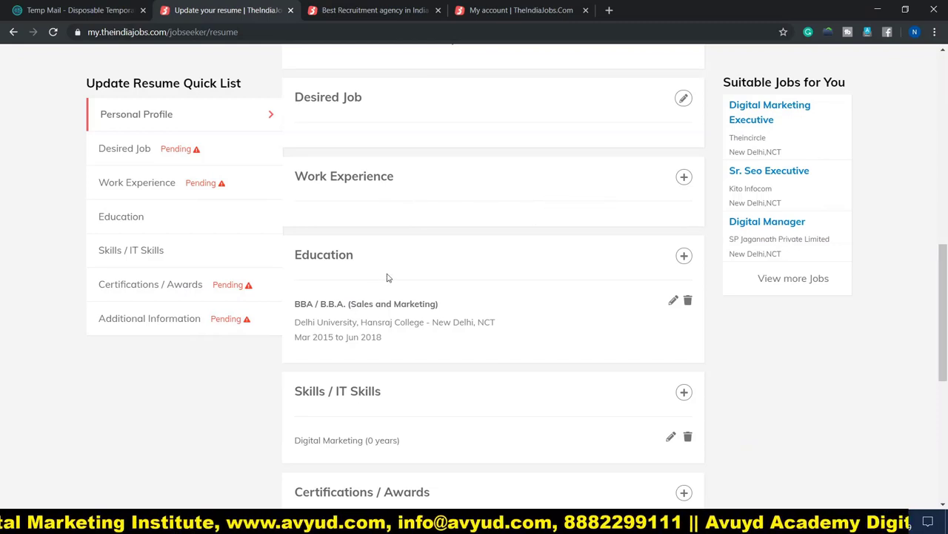
scroll(386, 277, down, 2)
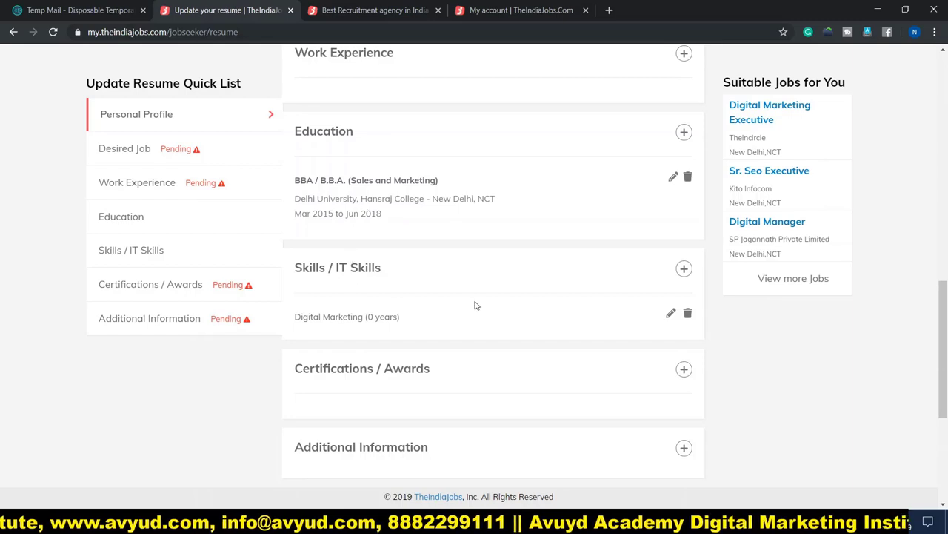
scroll(474, 303, down, 1)
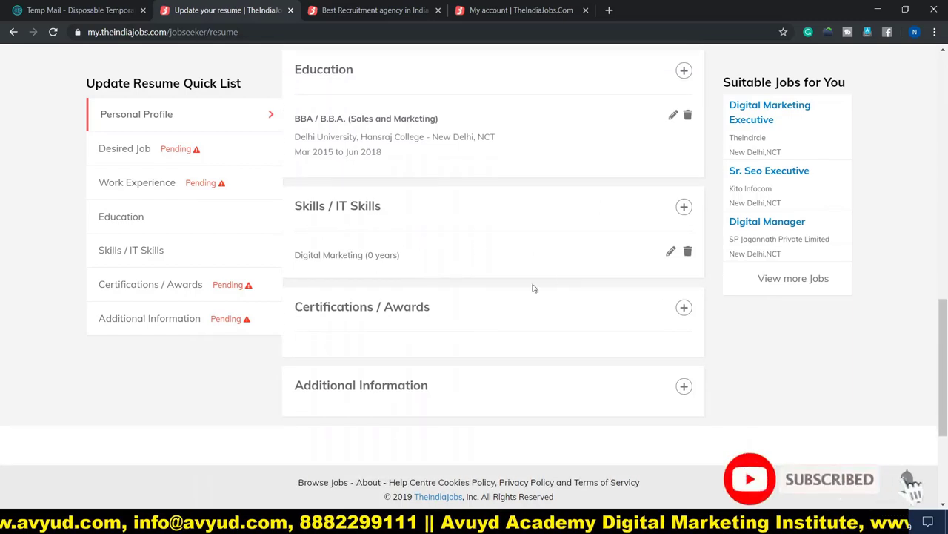
click(683, 208)
Add Excel with 3 Yr experience under Skills / IT Skills and save it
click(365, 255)
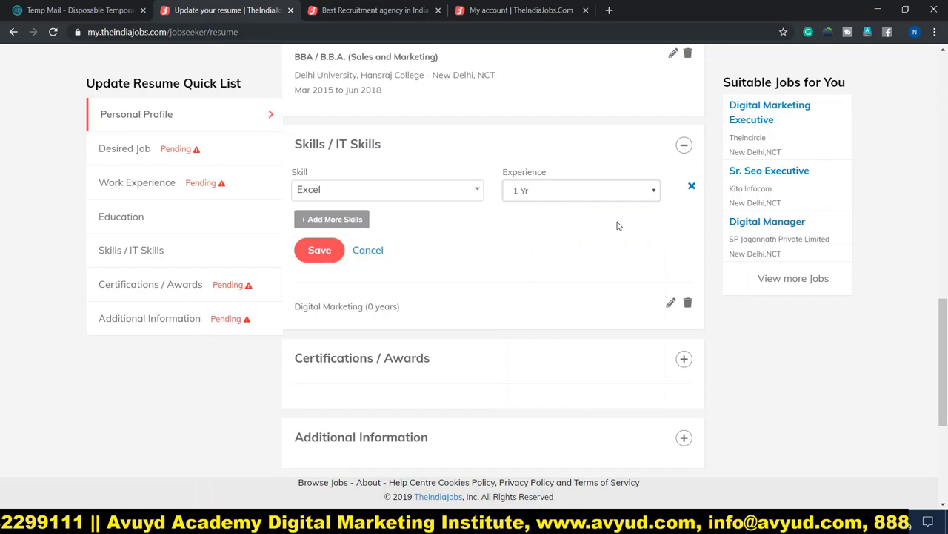
click(602, 200)
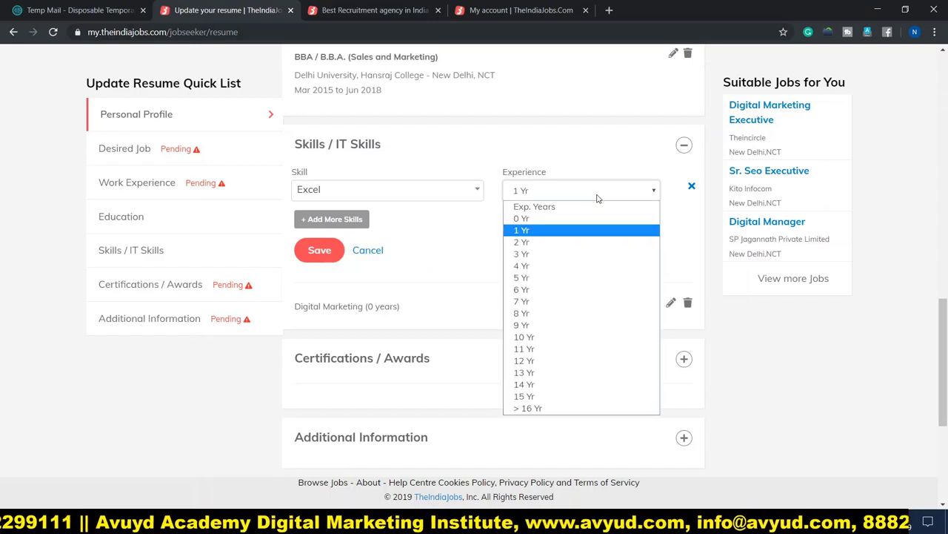
click(575, 213)
click(570, 196)
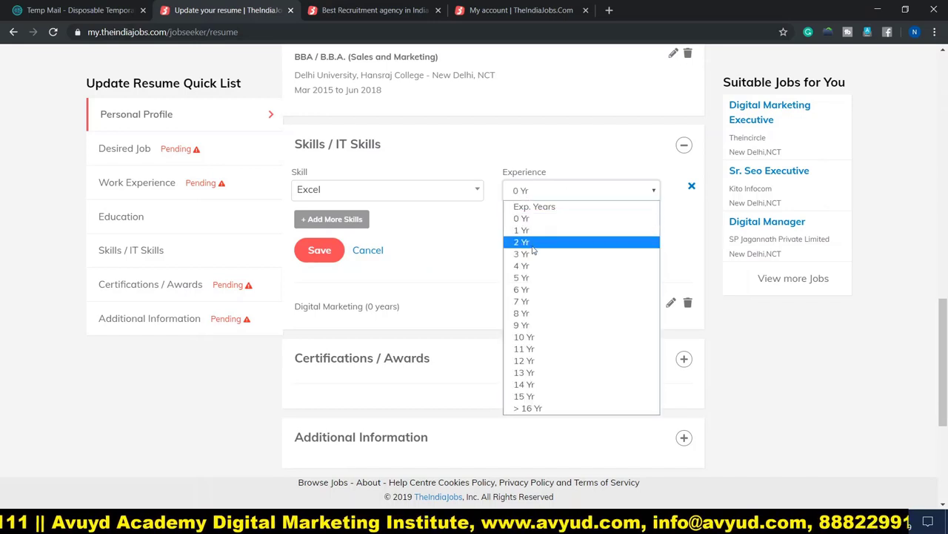
click(566, 249)
click(320, 250)
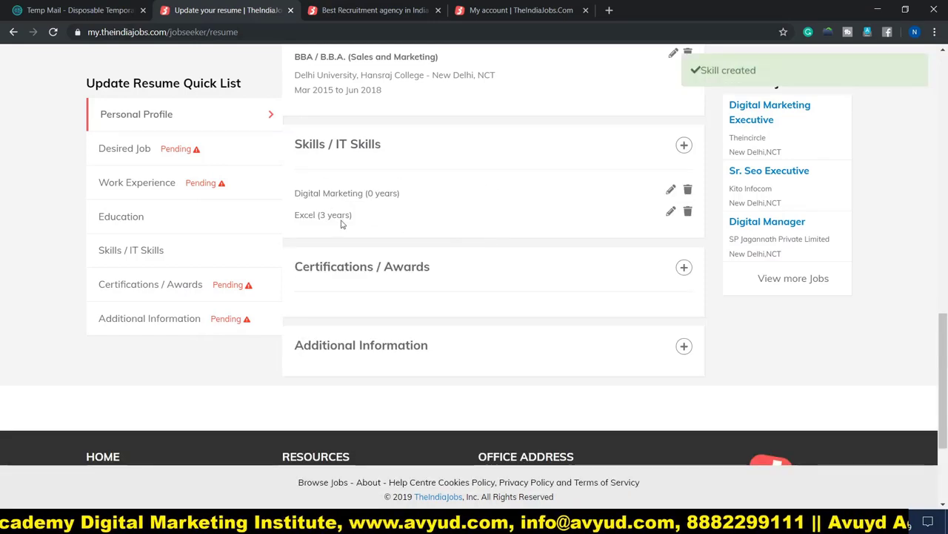
scroll(399, 234, down, 2)
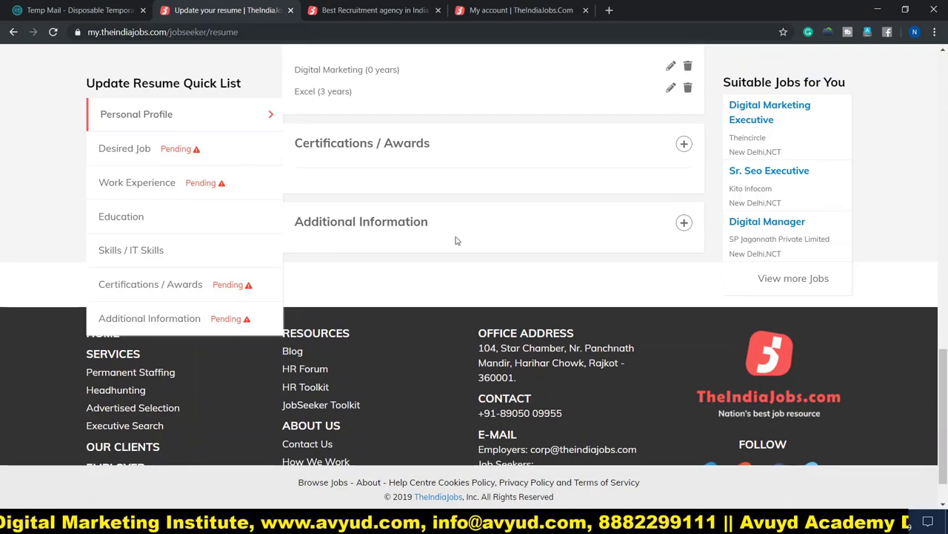
scroll(455, 244, up, 6)
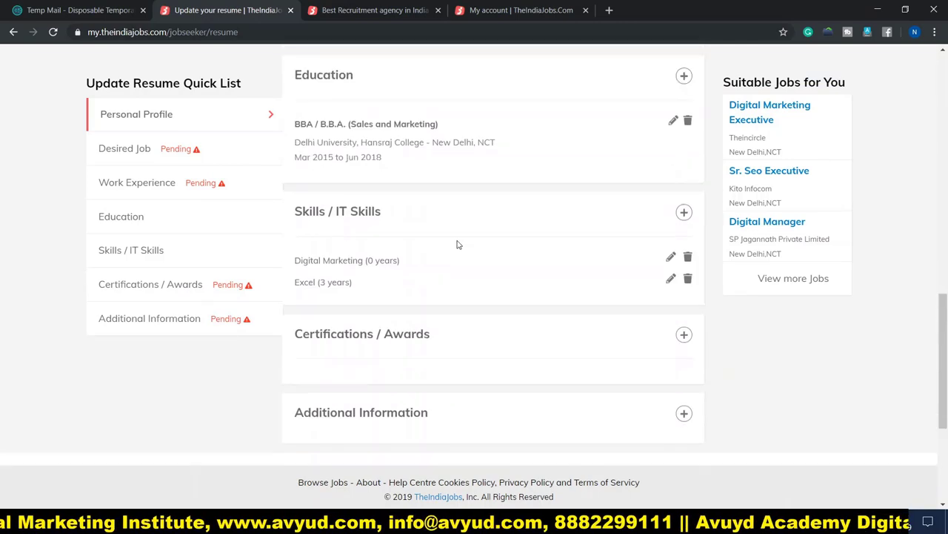
scroll(468, 265, up, 6)
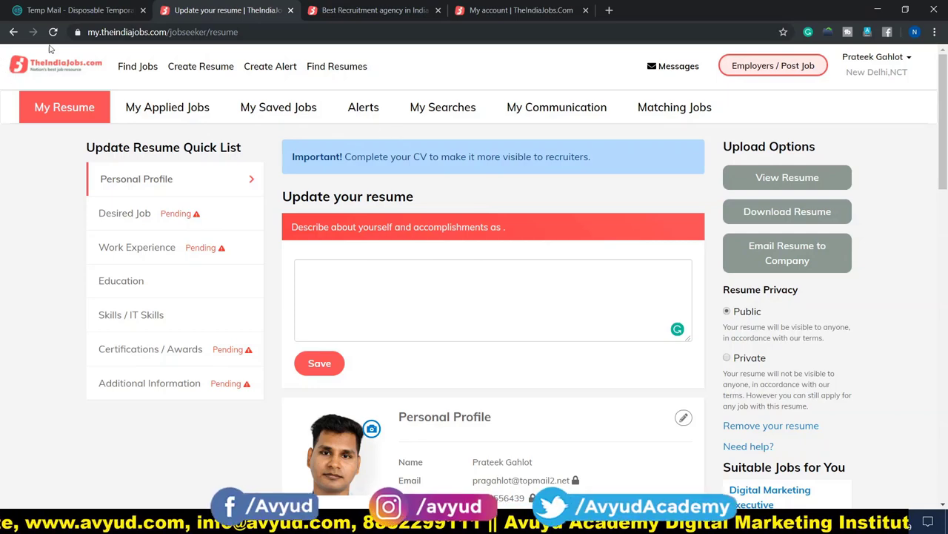
Search jobs for Digital Marketing Fresher in Greater Noida, Gautam Buddha Nagar, Uttar Pradesh
click(134, 68)
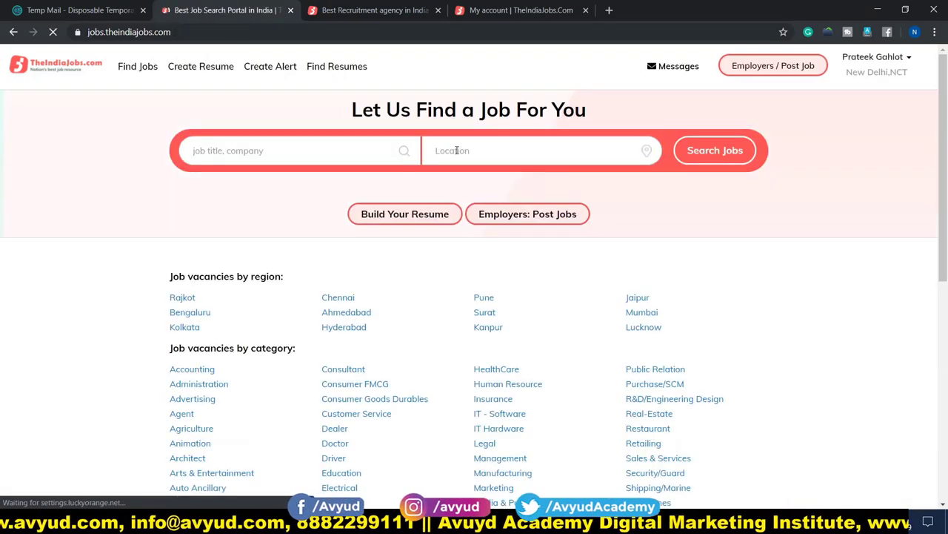
click(254, 151)
text(d)
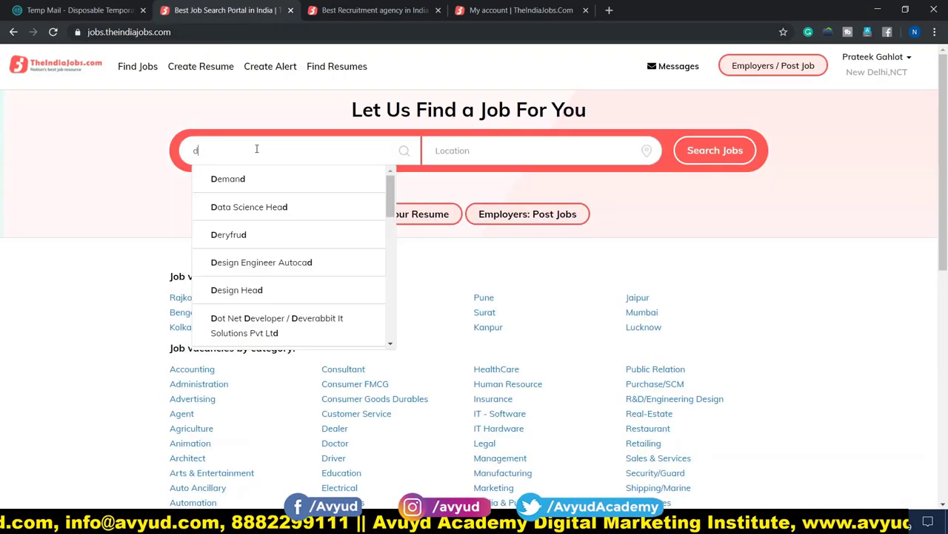
text(igit)
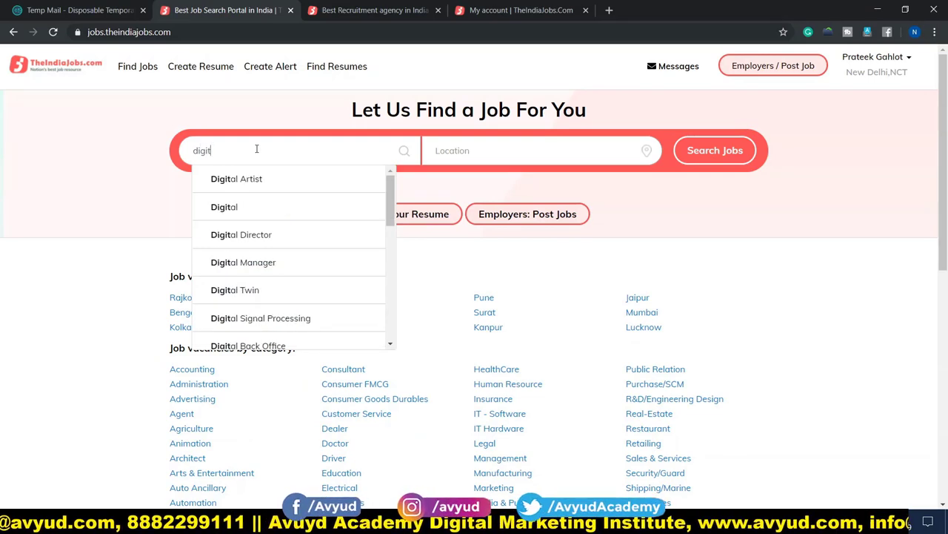
text(al Mar)
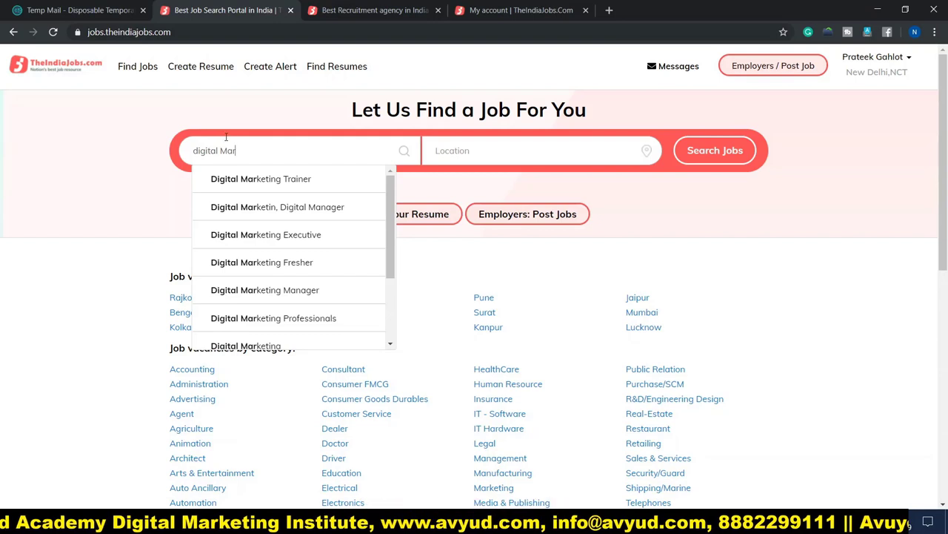
click(286, 271)
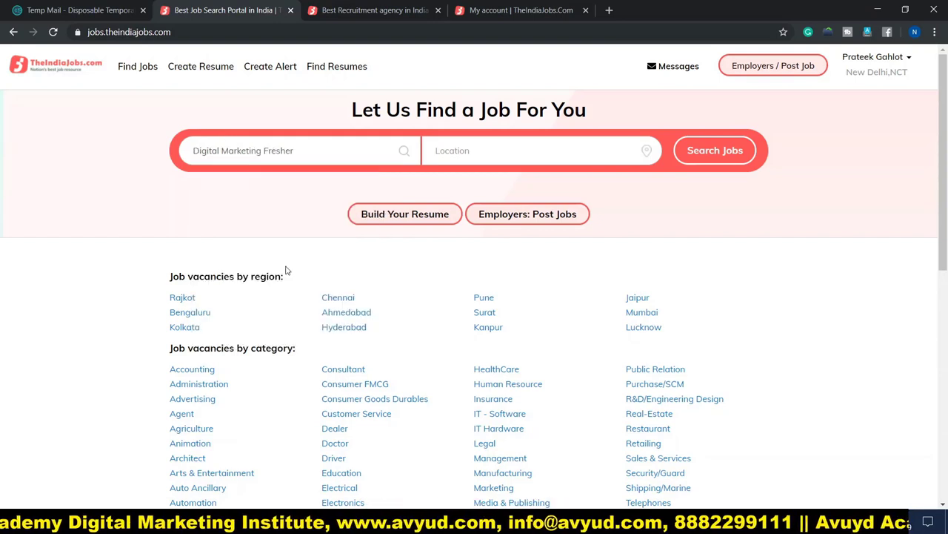
click(566, 150)
text(noida)
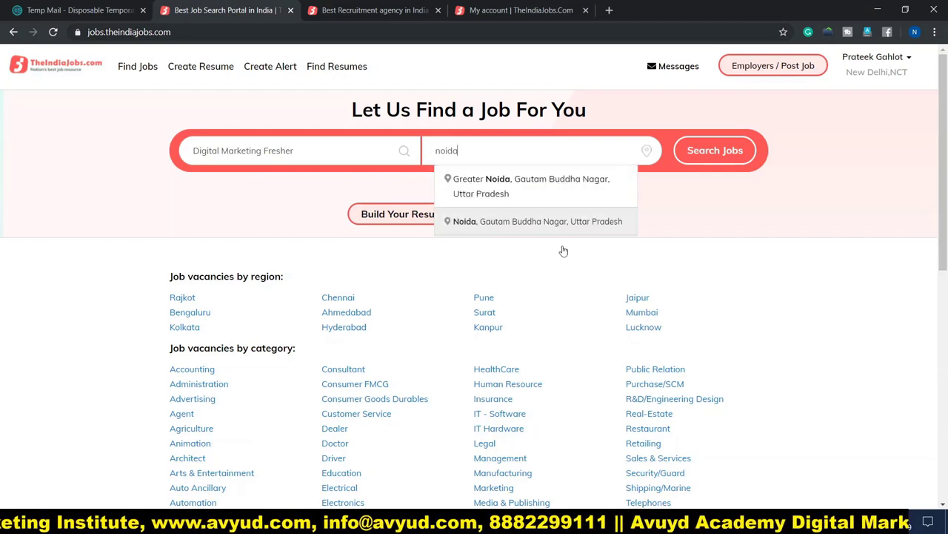
click(527, 193)
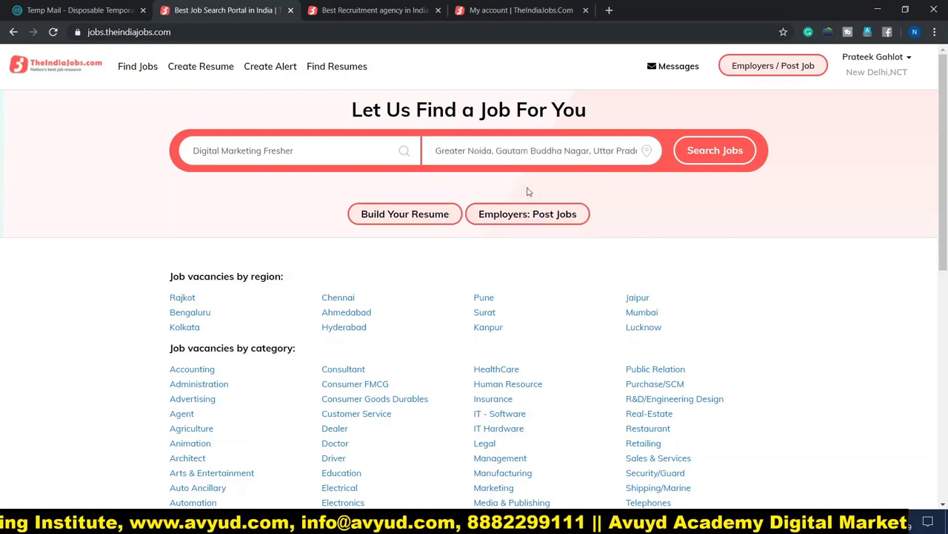
click(713, 155)
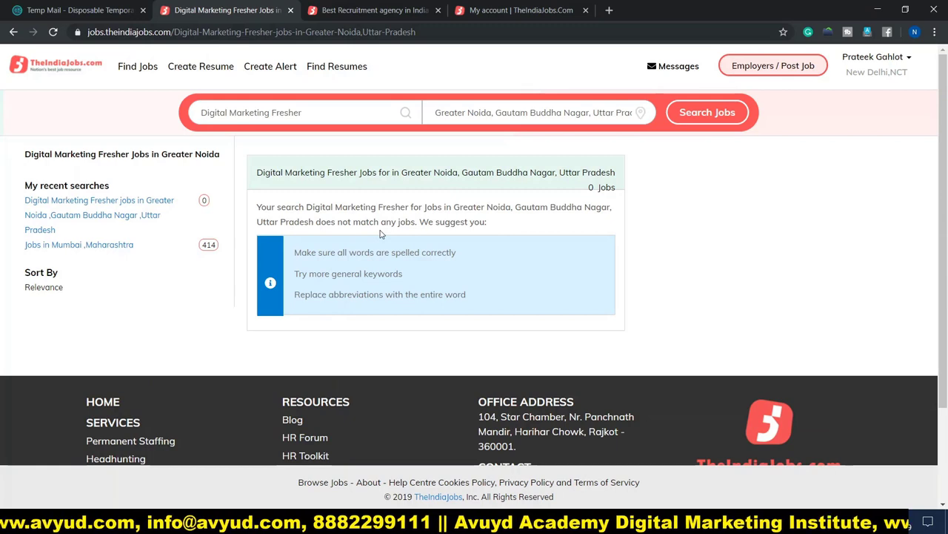
Change the job title to Digital Marketing Executive and rerun the search
double_click(284, 112)
key(BackSpace)
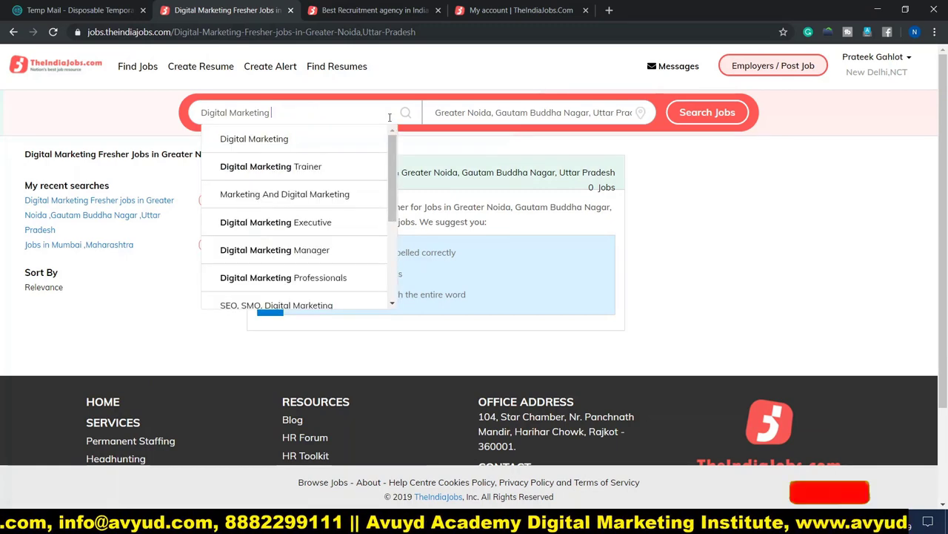
click(311, 222)
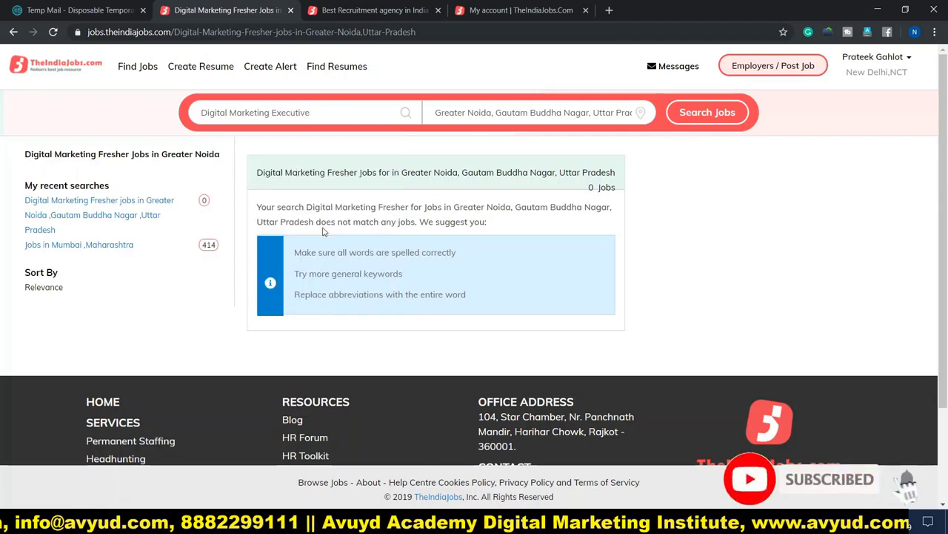
click(724, 114)
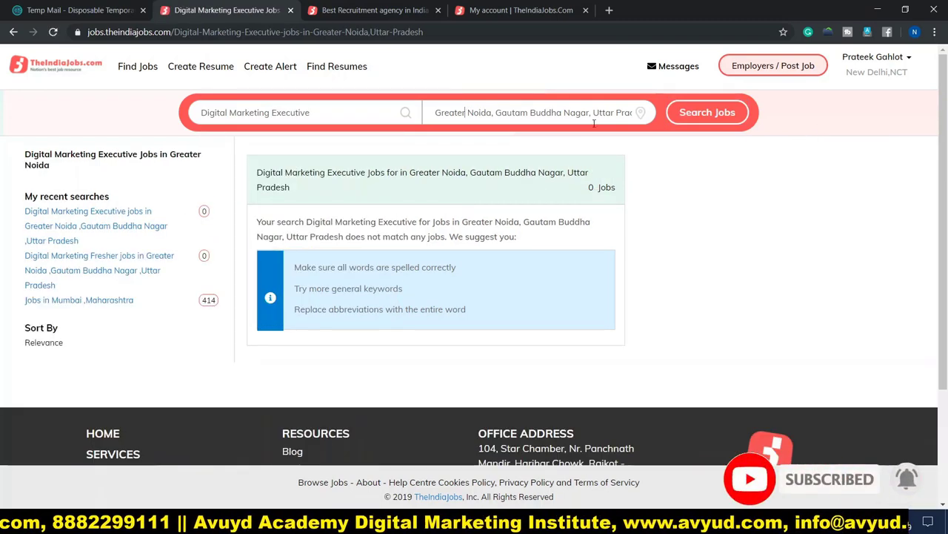
Replace the location with New Delhi, NCT and search again
triple_click(600, 115)
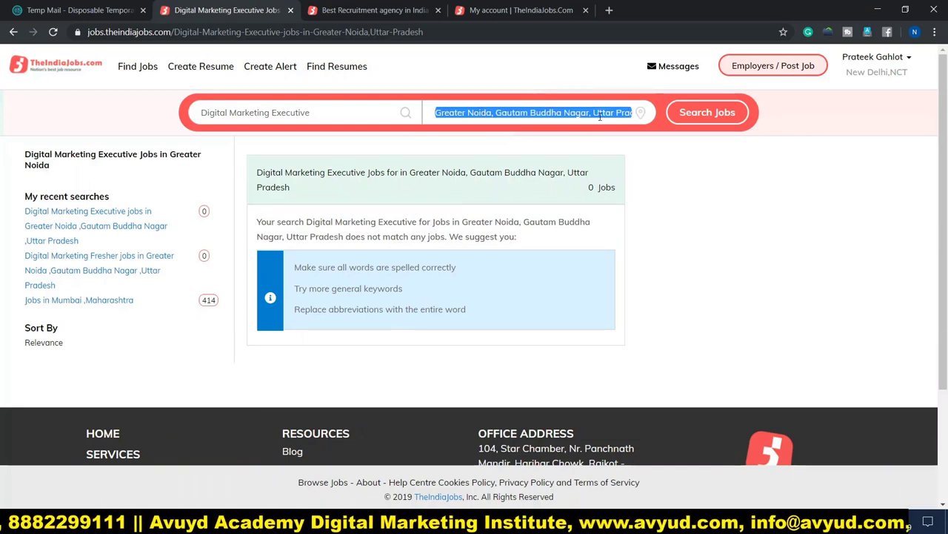
text(delhi)
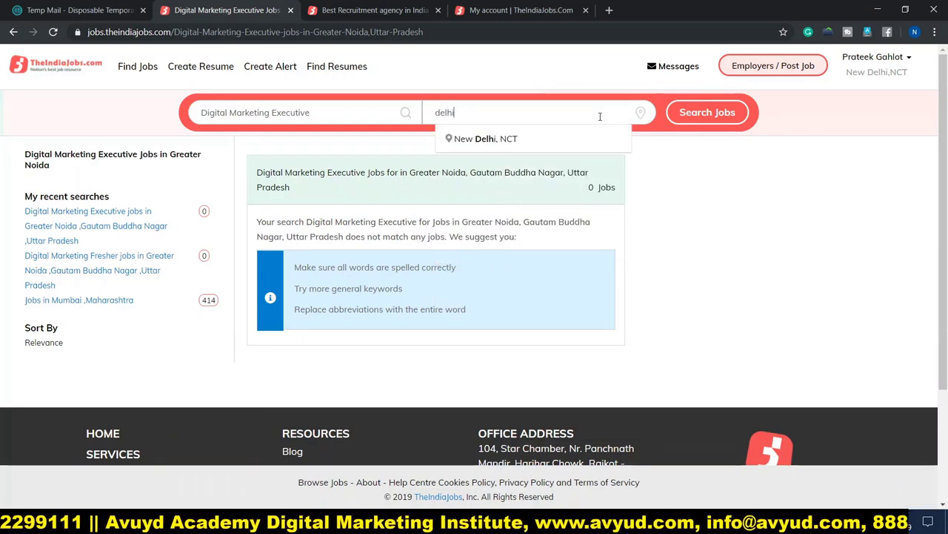
click(514, 138)
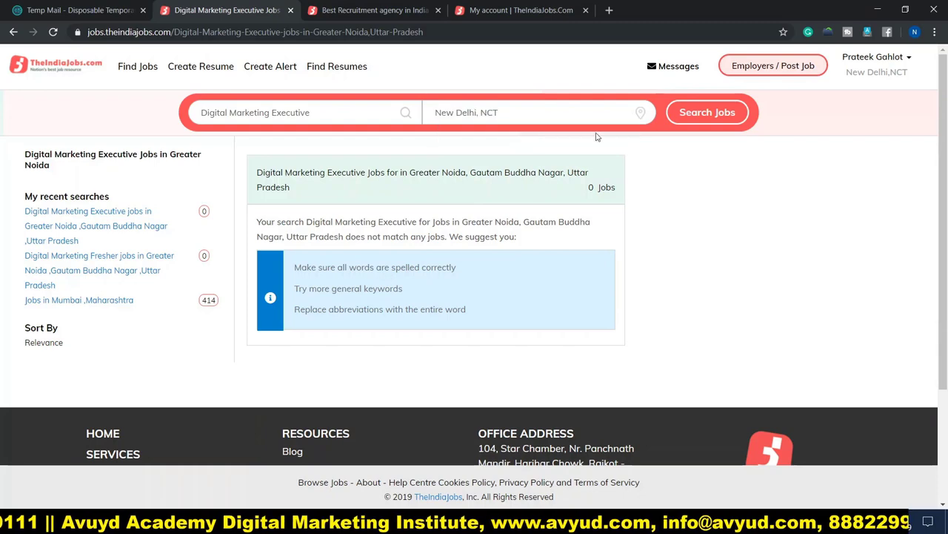
click(712, 112)
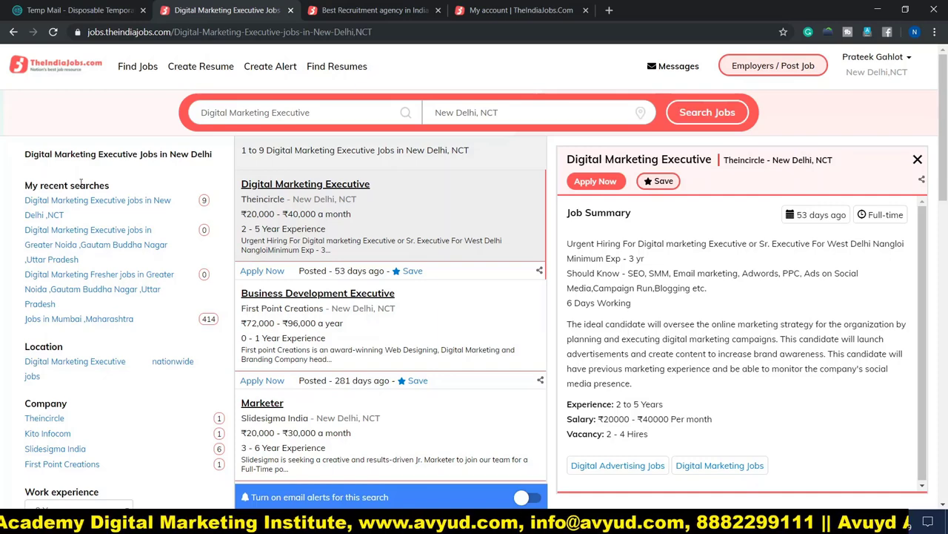
Open the Social Media Manager job's details from the 9 results
scroll(374, 306, down, 3)
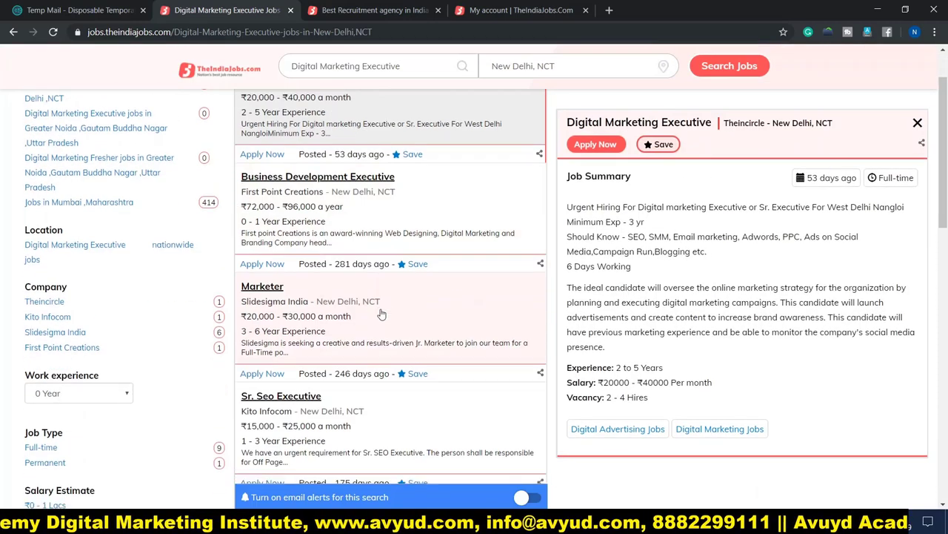
scroll(372, 307, down, 1)
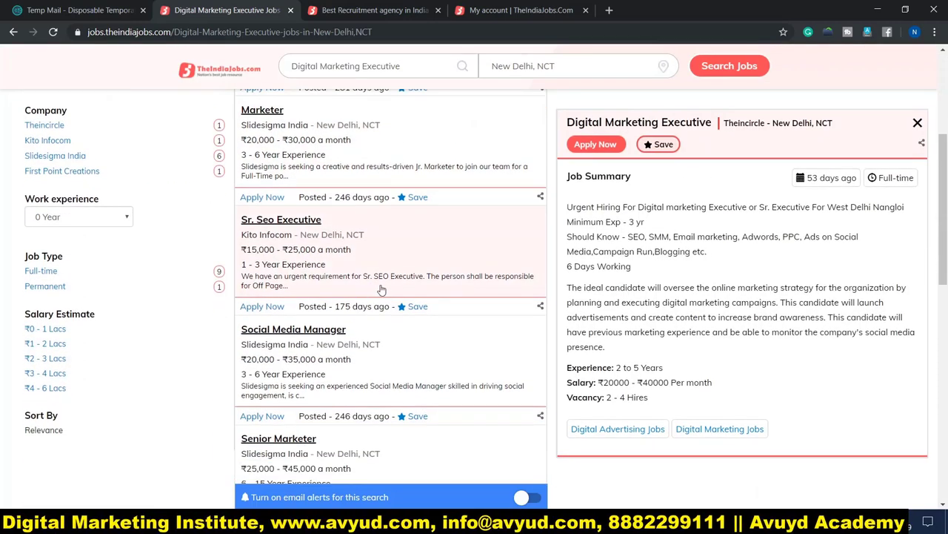
scroll(338, 298, down, 1)
click(288, 302)
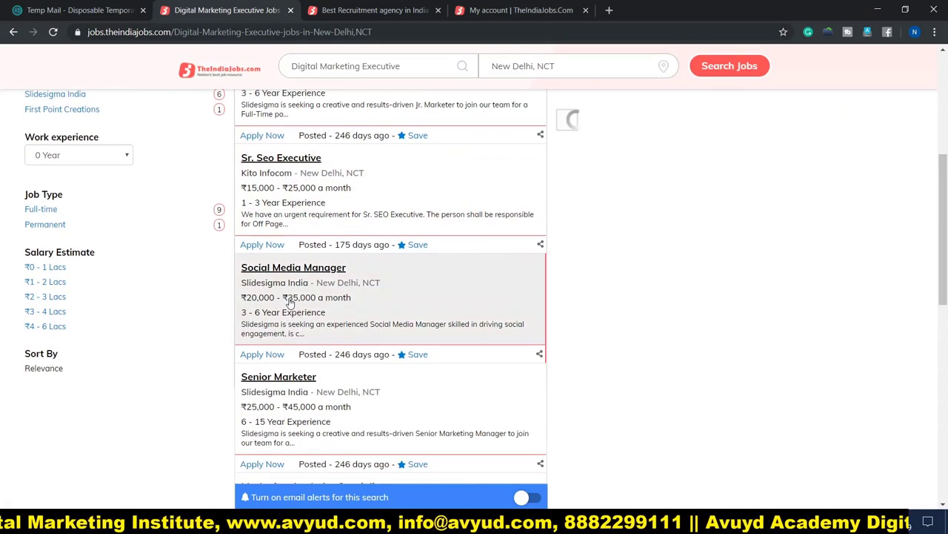